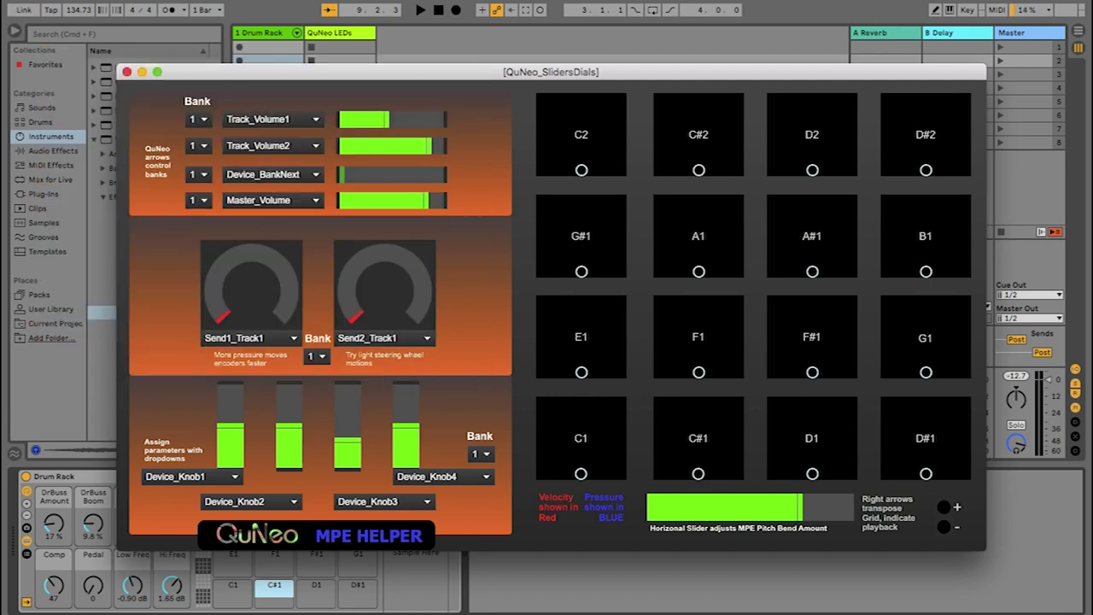
# Load the Throb Kick.adv preset from Wavetable > Percussive onto Drum Rack pad C1.
pyautogui.press('super+w')
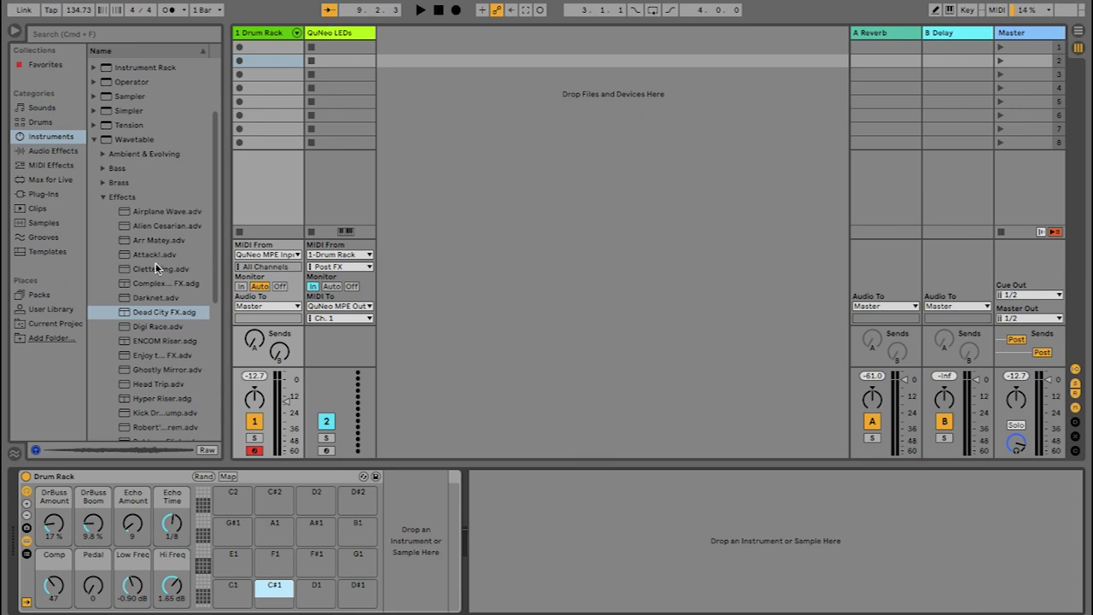
pyautogui.scroll(-4, 159, 294)
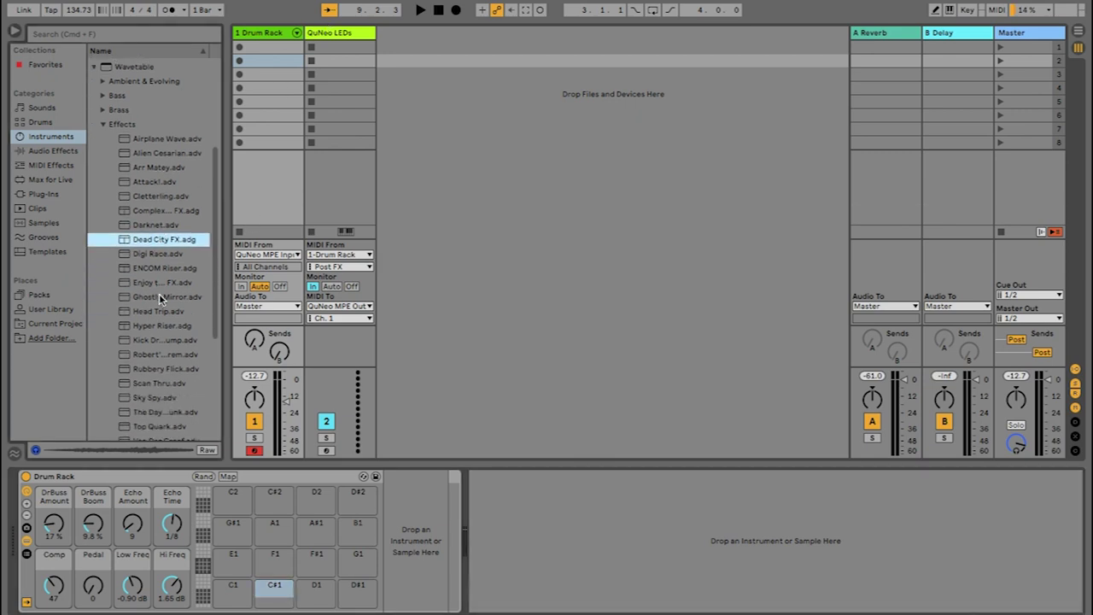
pyautogui.scroll(7, 159, 294)
pyautogui.scroll(-8, 159, 298)
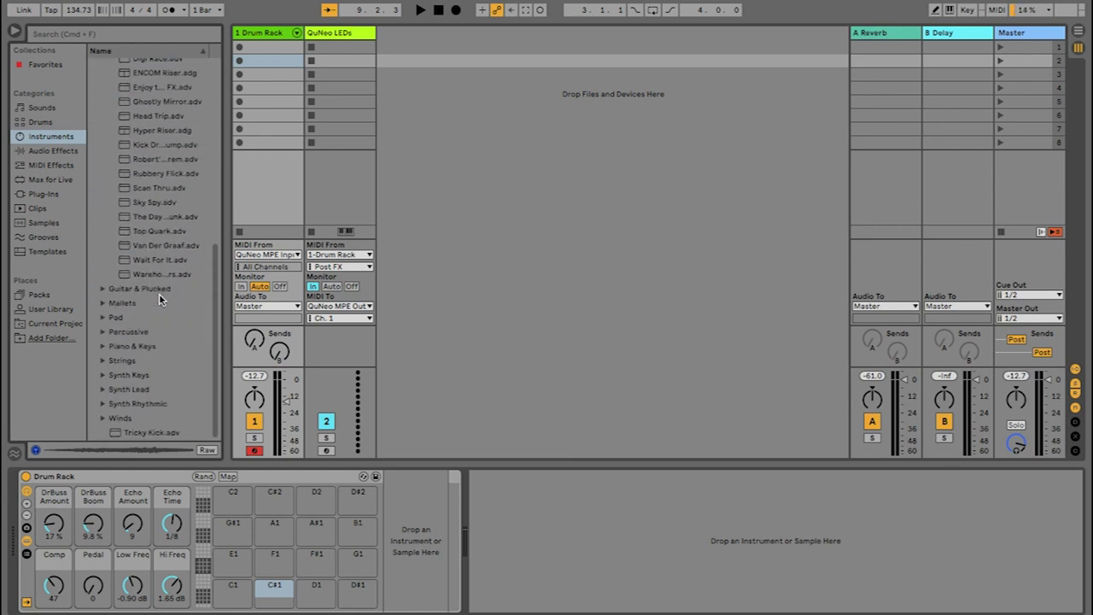
pyautogui.click(104, 331)
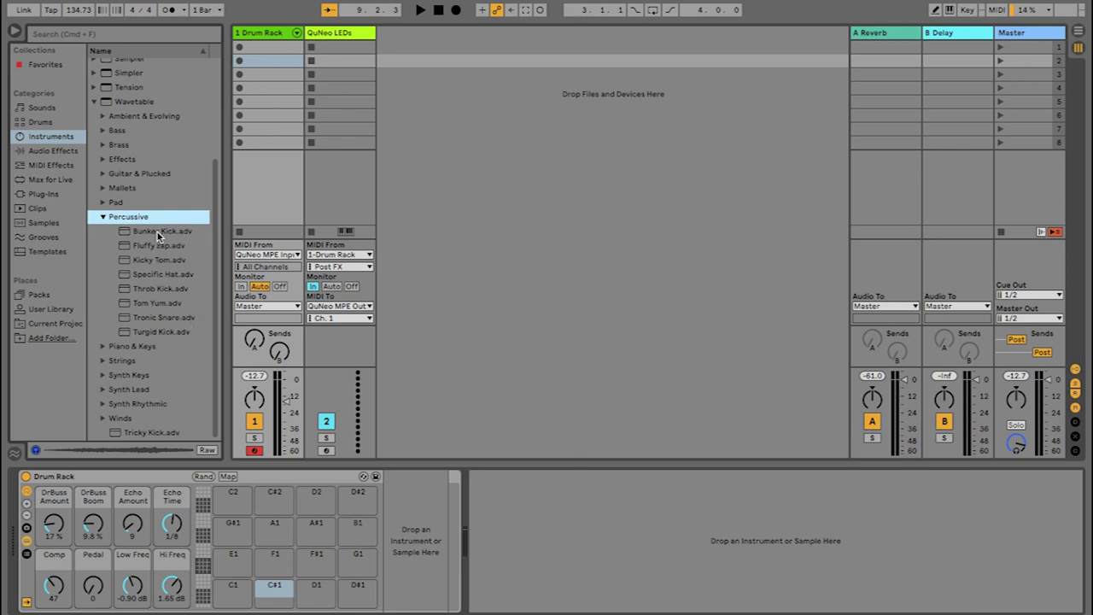
pyautogui.moveTo(161, 288); pyautogui.dragTo(233, 587)
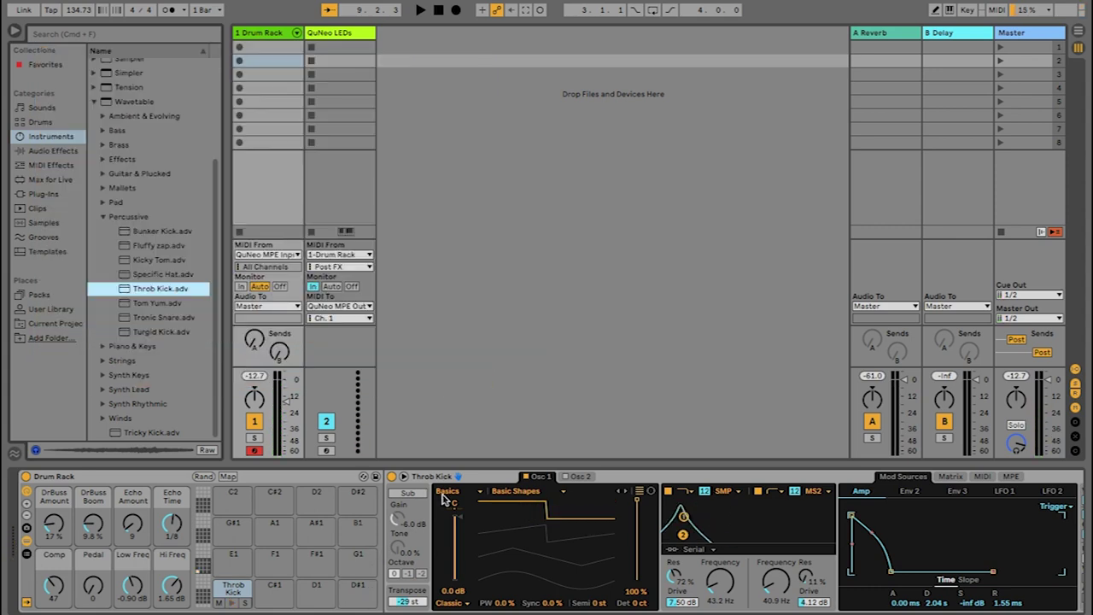
# Set Throb Kick's Amp envelope mode to None, raise its sustain to -11 dB, and show the MPE grid.
pyautogui.click(404, 478)
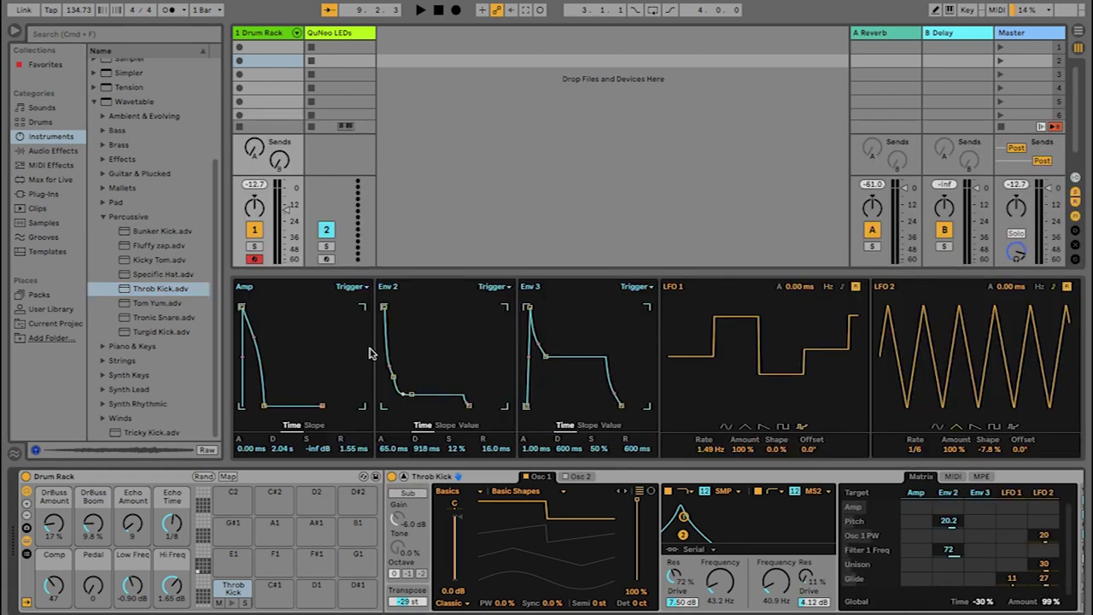
pyautogui.click(363, 286)
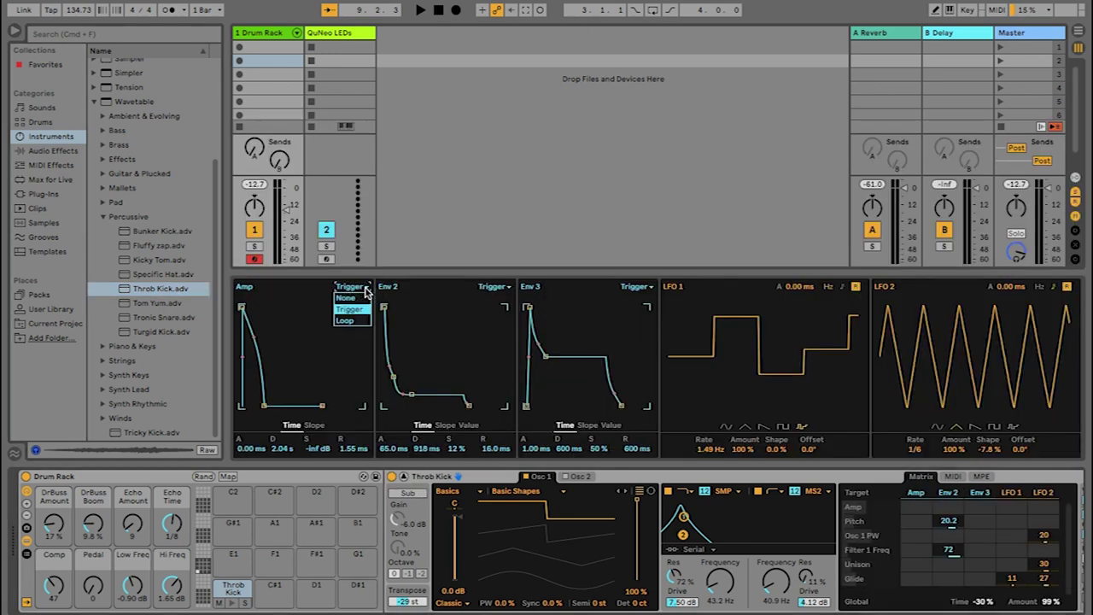
pyautogui.click(363, 299)
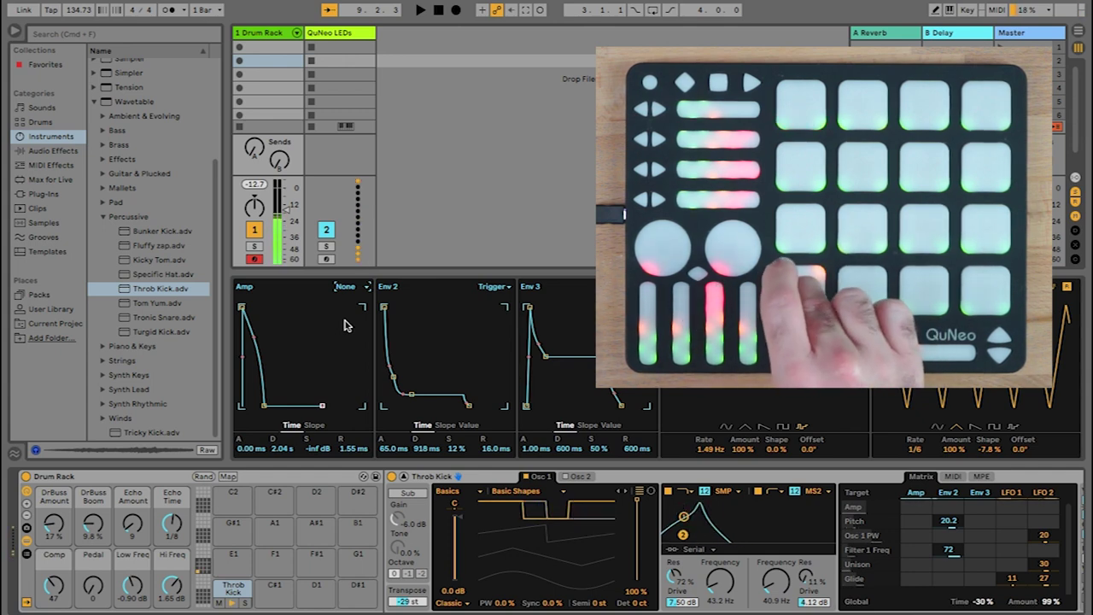
pyautogui.moveTo(315, 448); pyautogui.dragTo(316, 408)
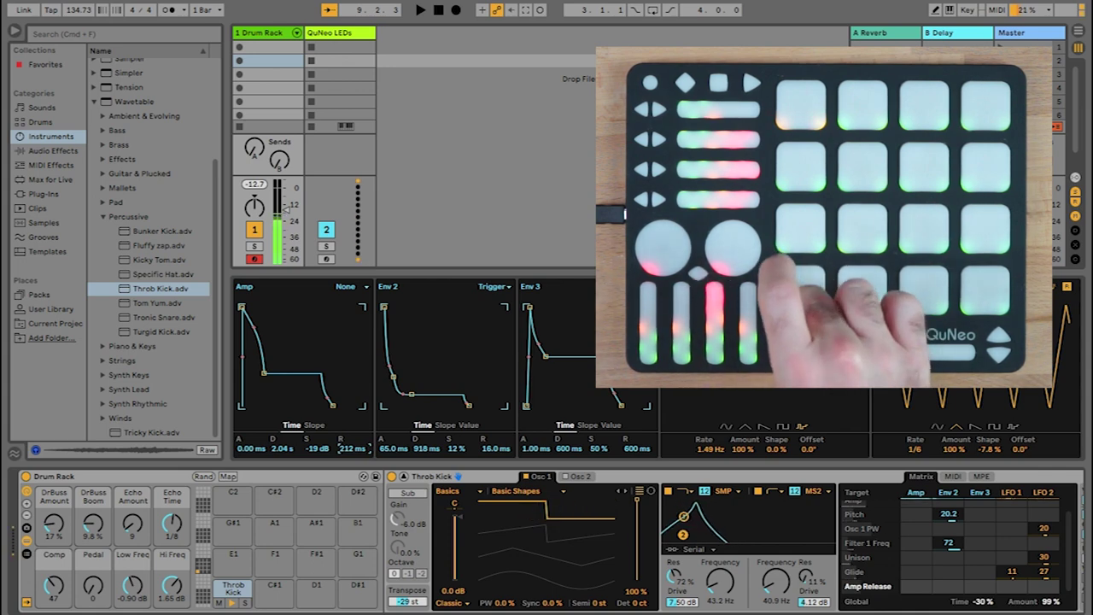
pyautogui.moveTo(316, 448); pyautogui.dragTo(318, 452)
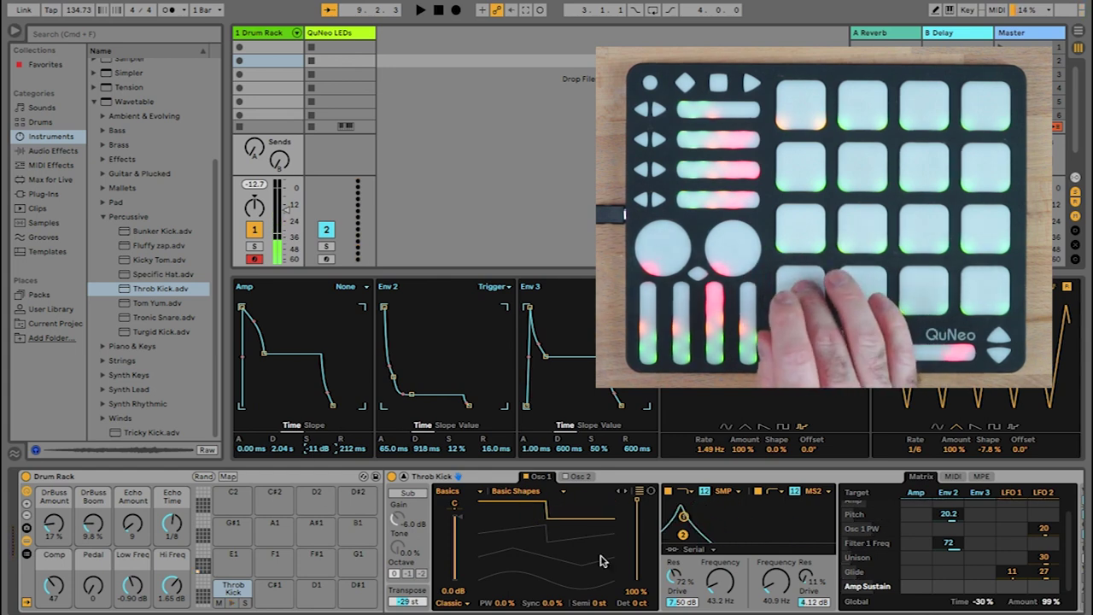
pyautogui.click(982, 477)
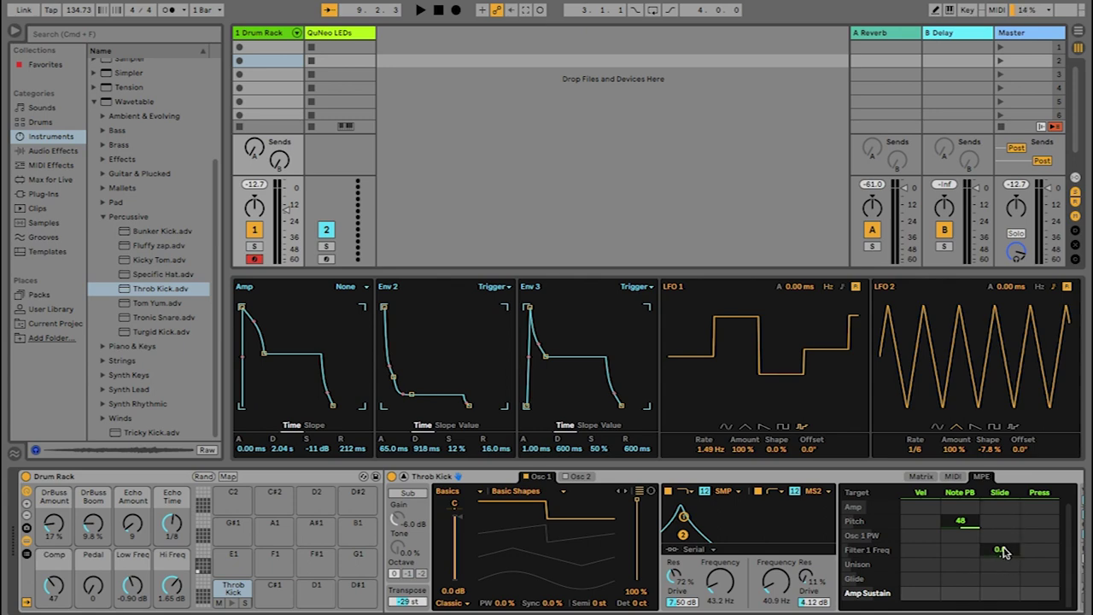
# Set Throb Kick's Filter 1 Freq Slide amount to 59 and Amp sustain to -6.9 dB.
pyautogui.moveTo(1004, 551); pyautogui.dragTo(1004, 509)
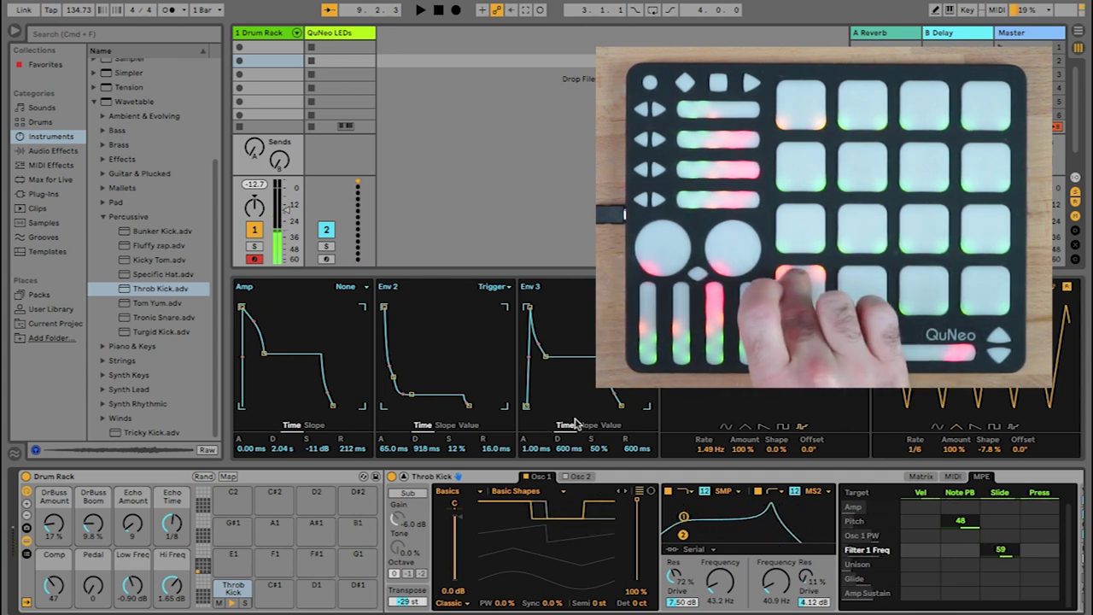
pyautogui.moveTo(316, 452); pyautogui.dragTo(316, 415)
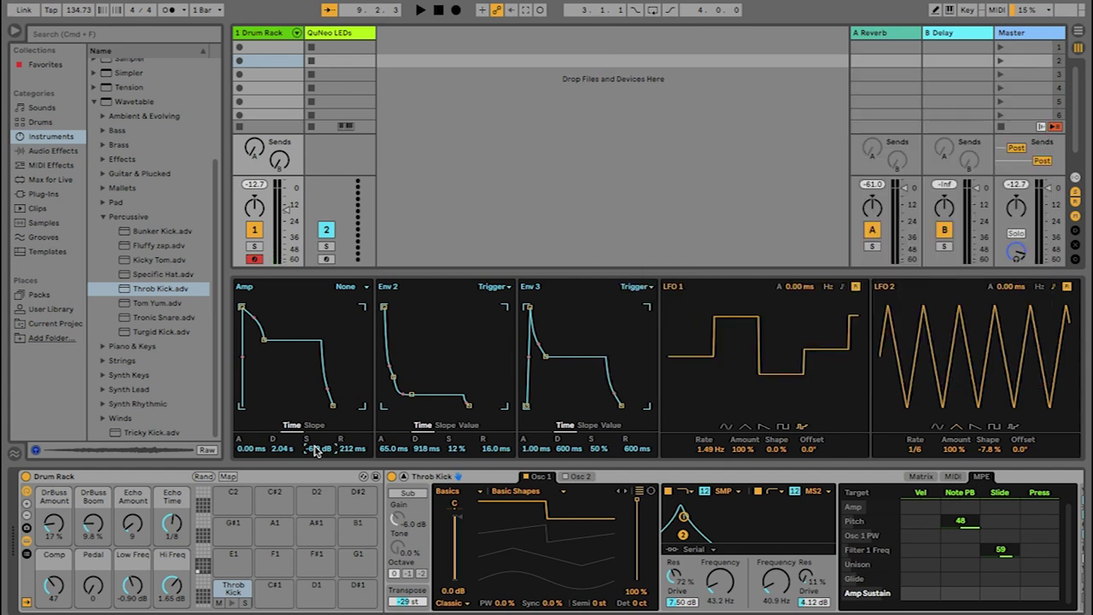
pyautogui.click(137, 319)
# Load Tronic Snare.adv onto Drum Rack pad C#1 and show its device's MPE grid.
pyautogui.moveTo(149, 333); pyautogui.dragTo(324, 591)
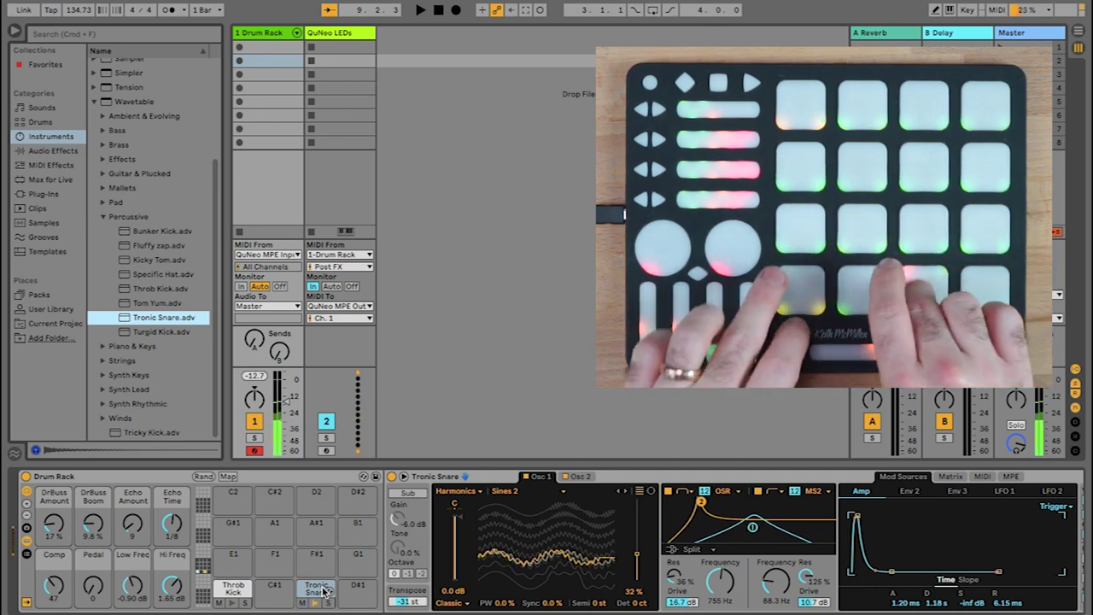
pyautogui.click(325, 591)
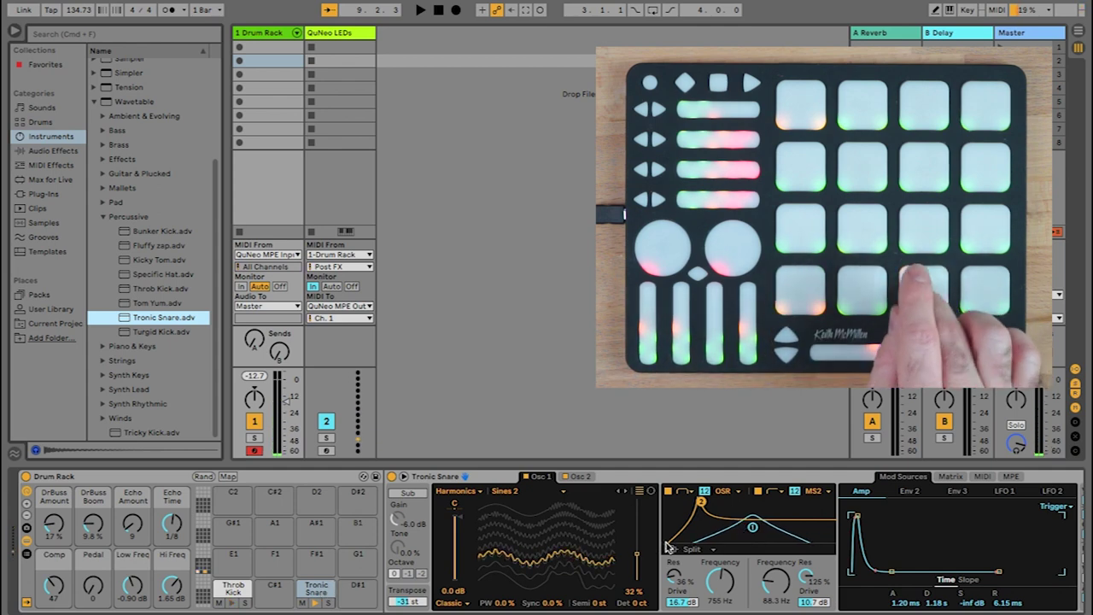
pyautogui.click(1010, 478)
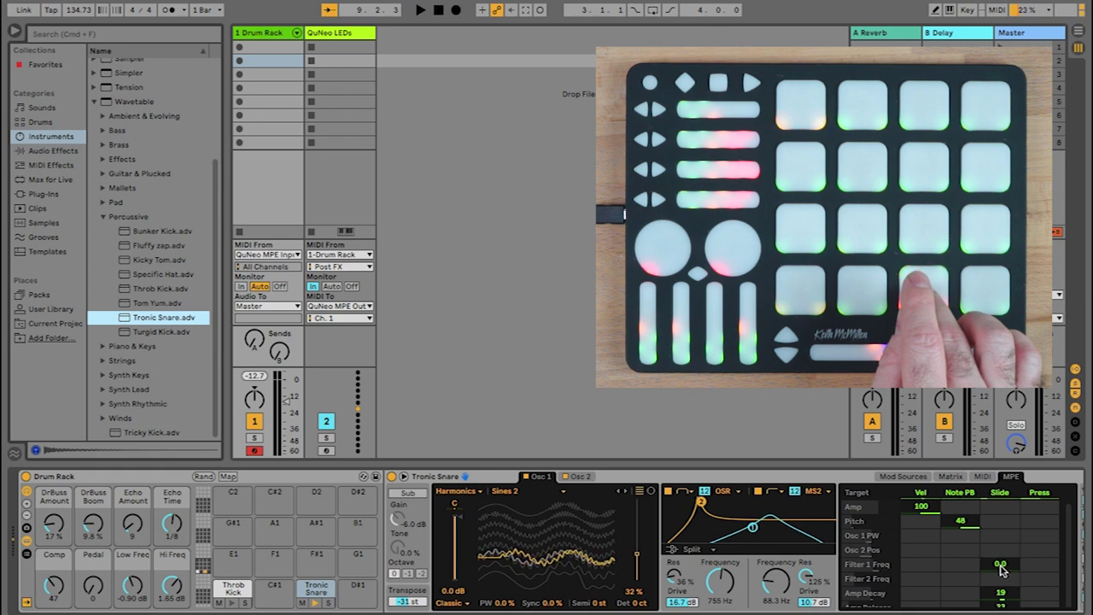
# Set Tronic Snare's Filter 1 Freq Slide amount to 97 and its Amp envelope mode to None.
pyautogui.moveTo(1001, 565); pyautogui.dragTo(1001, 533)
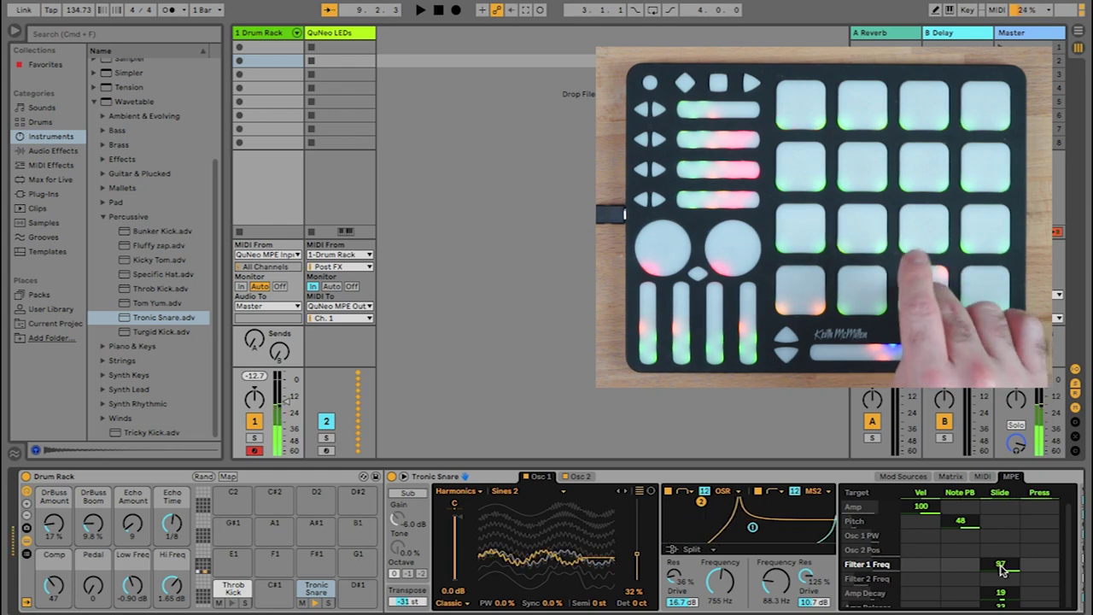
pyautogui.click(404, 478)
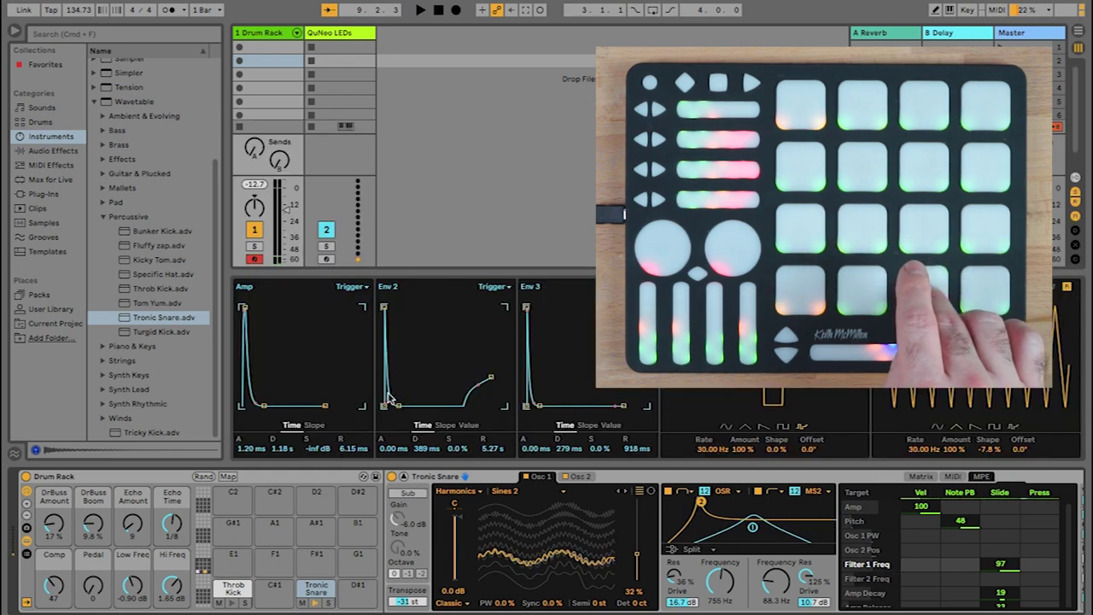
pyautogui.click(352, 287)
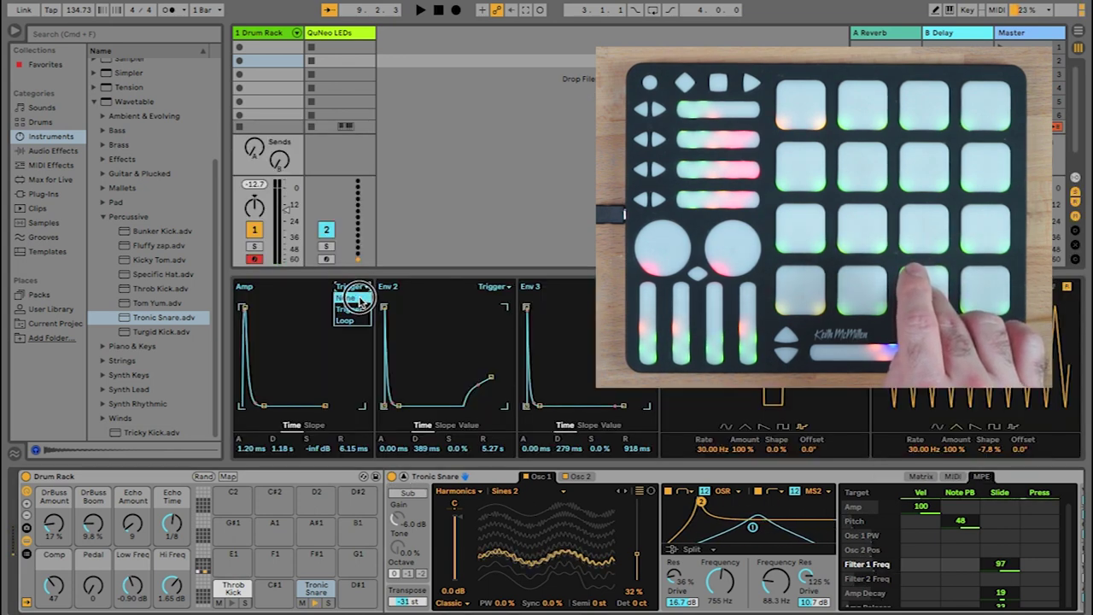
pyautogui.click(359, 298)
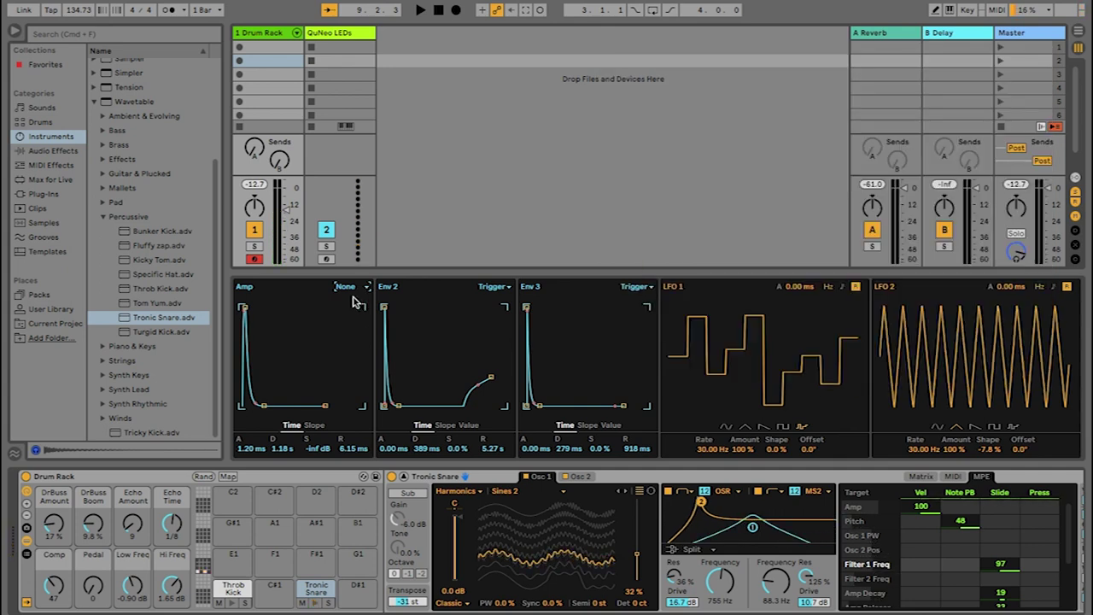
# Load Specific Hat.adv onto pad F#1 and set its Amp envelope mode to None.
pyautogui.click(176, 276)
pyautogui.moveTo(157, 279); pyautogui.dragTo(307, 560)
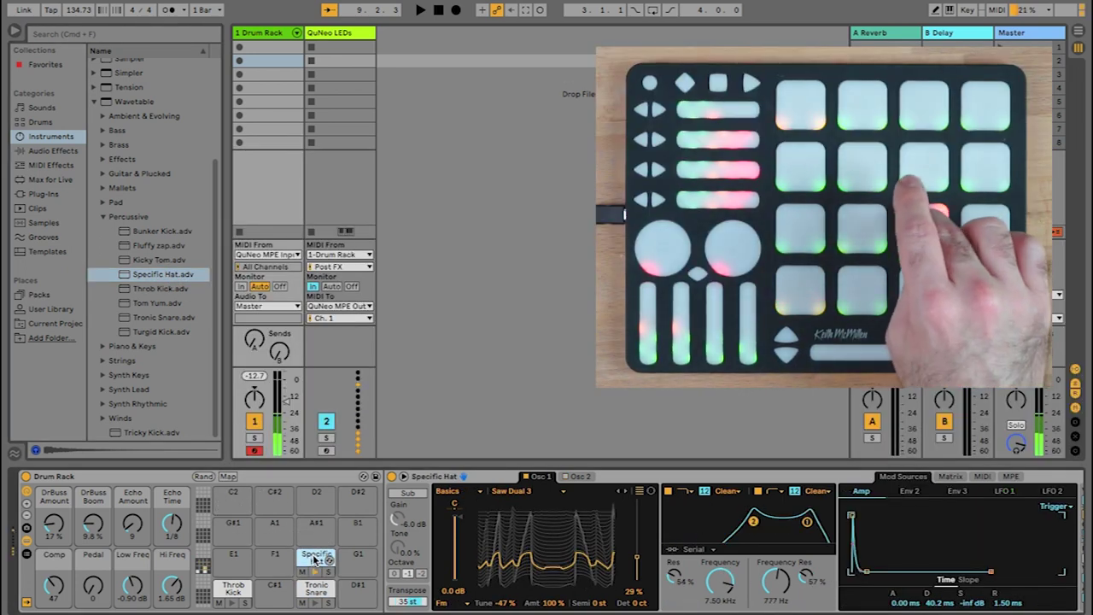
pyautogui.click(404, 476)
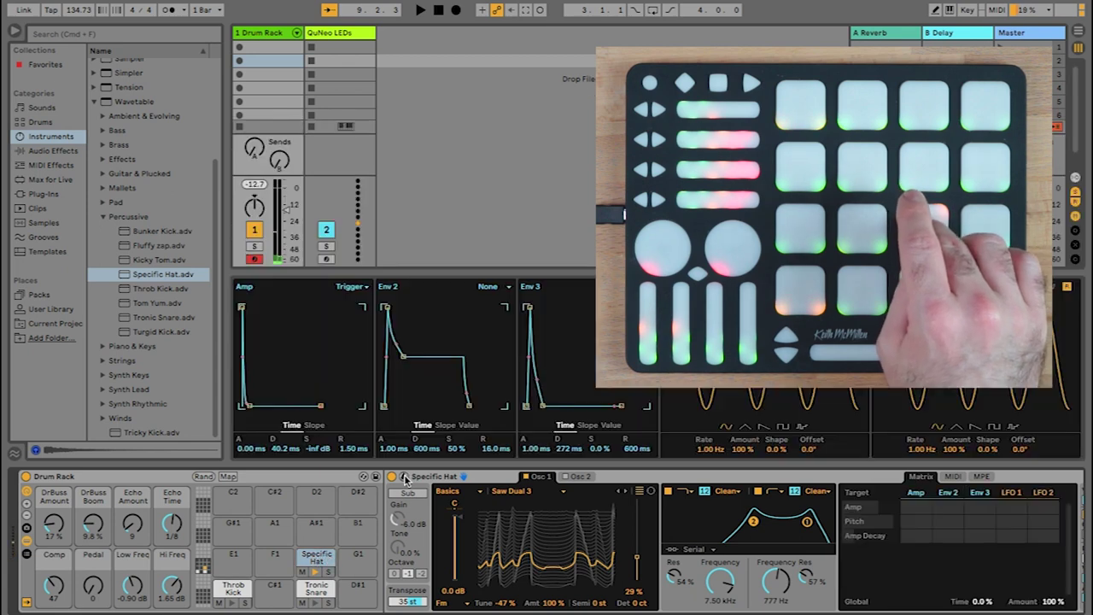
pyautogui.click(353, 287)
pyautogui.click(350, 298)
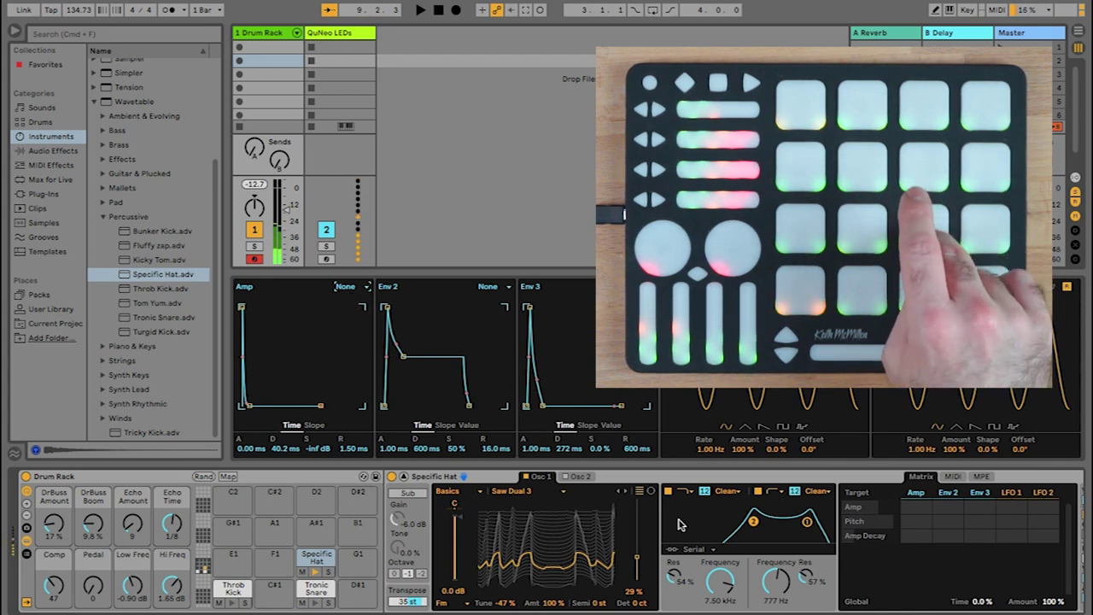
# Add Osc 1 Pos to Specific Hat's MPE grid with a Slide amount of 100.
pyautogui.click(980, 476)
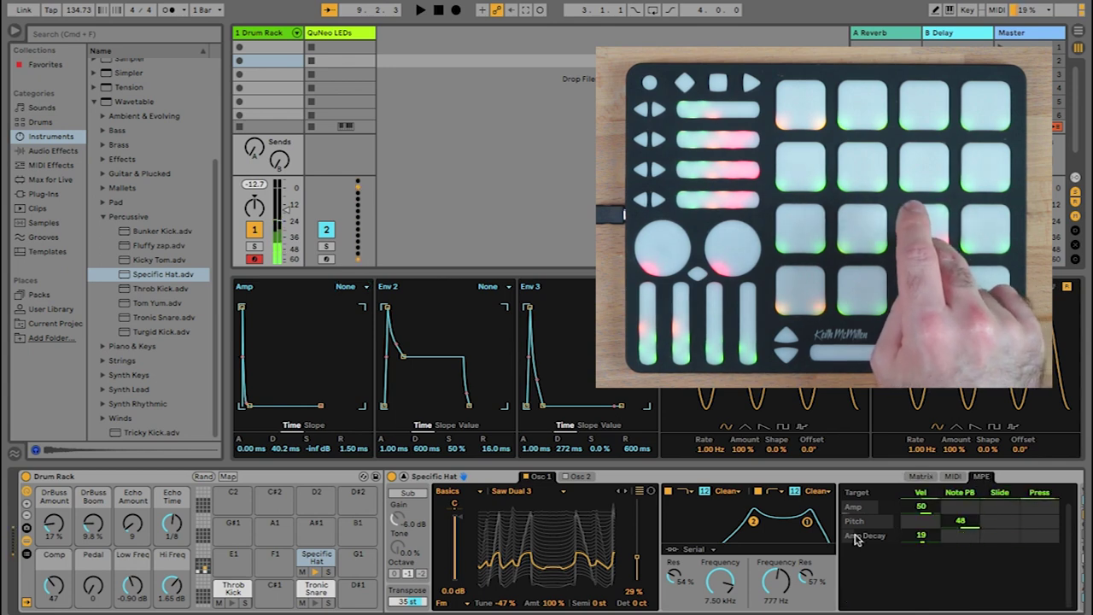
pyautogui.click(636, 560)
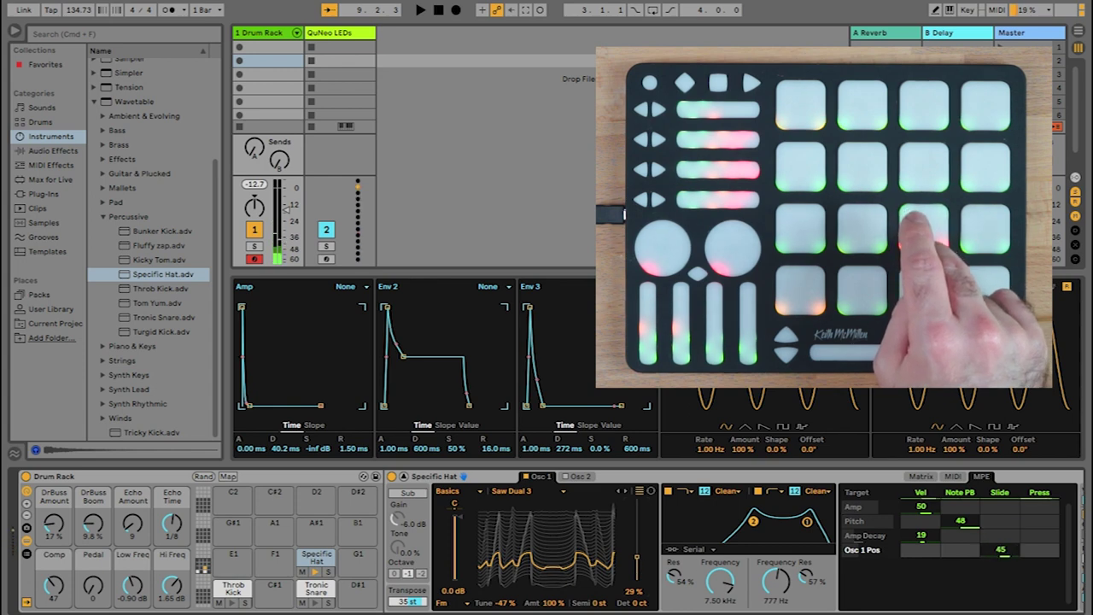
pyautogui.click(999, 555)
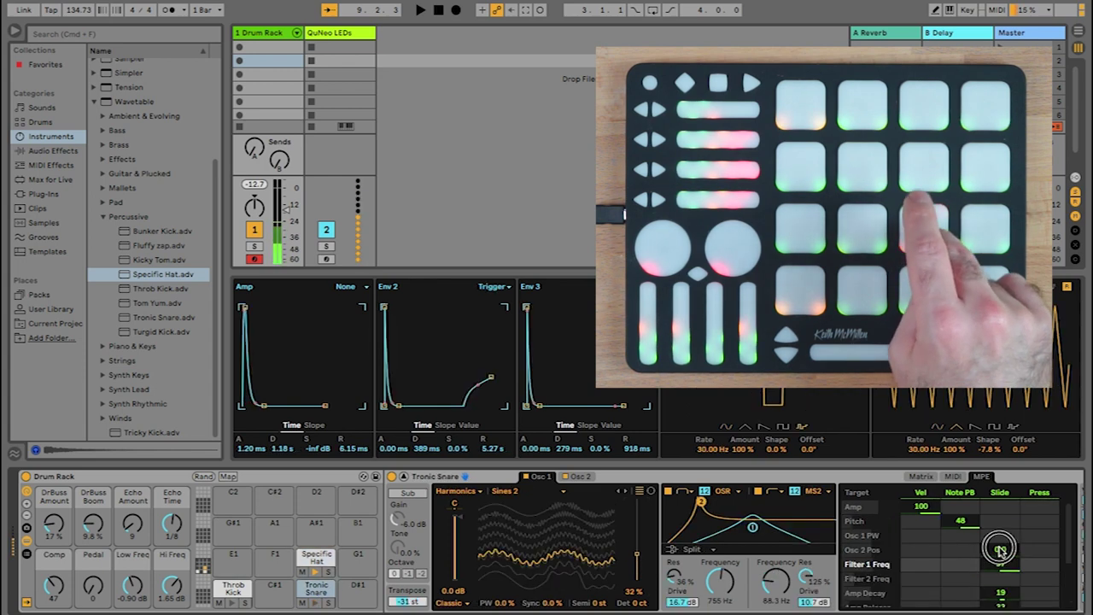
pyautogui.moveTo(998, 558); pyautogui.dragTo(999, 529)
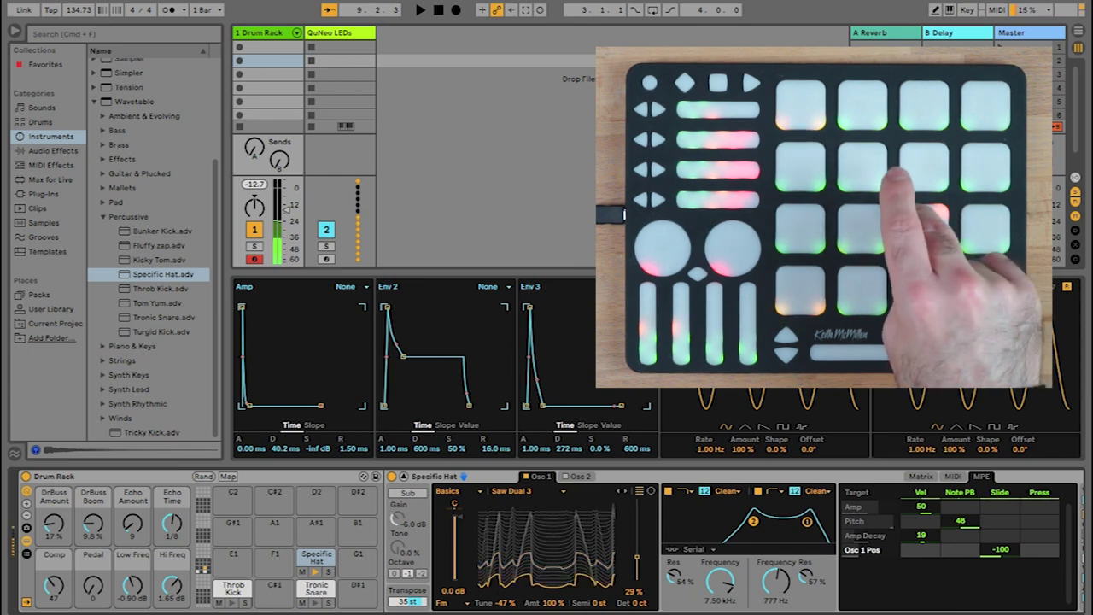
pyautogui.moveTo(1001, 551); pyautogui.dragTo(1000, 551)
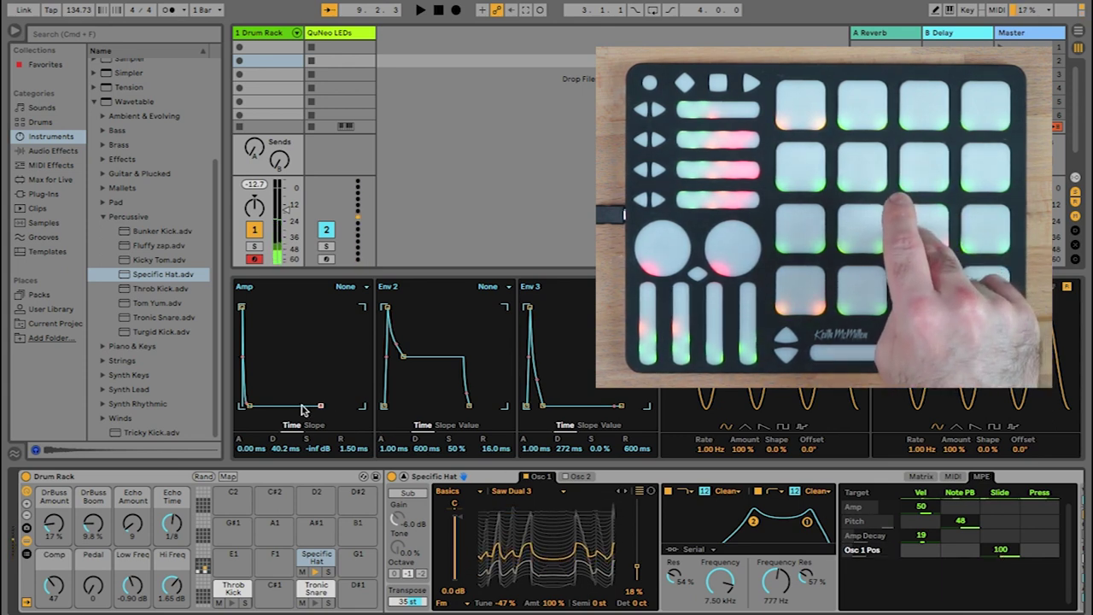
# Lengthen Specific Hat's Amp release to 79.6 ms and raise its sustain to -8.8 dB.
pyautogui.moveTo(320, 407); pyautogui.dragTo(322, 406)
pyautogui.moveTo(312, 453); pyautogui.dragTo(285, 212)
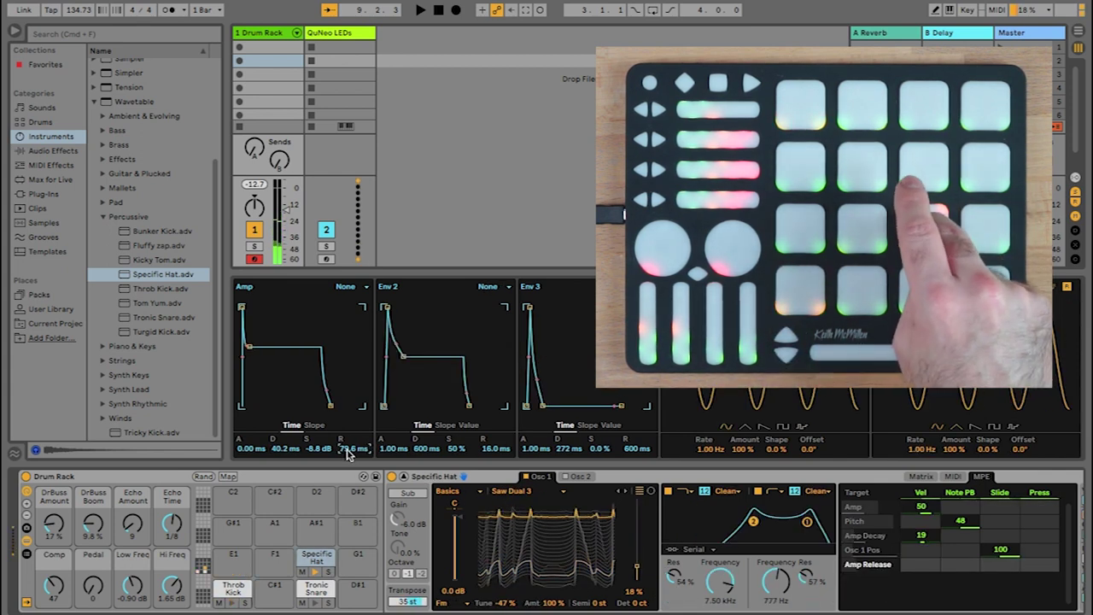
pyautogui.click(676, 577)
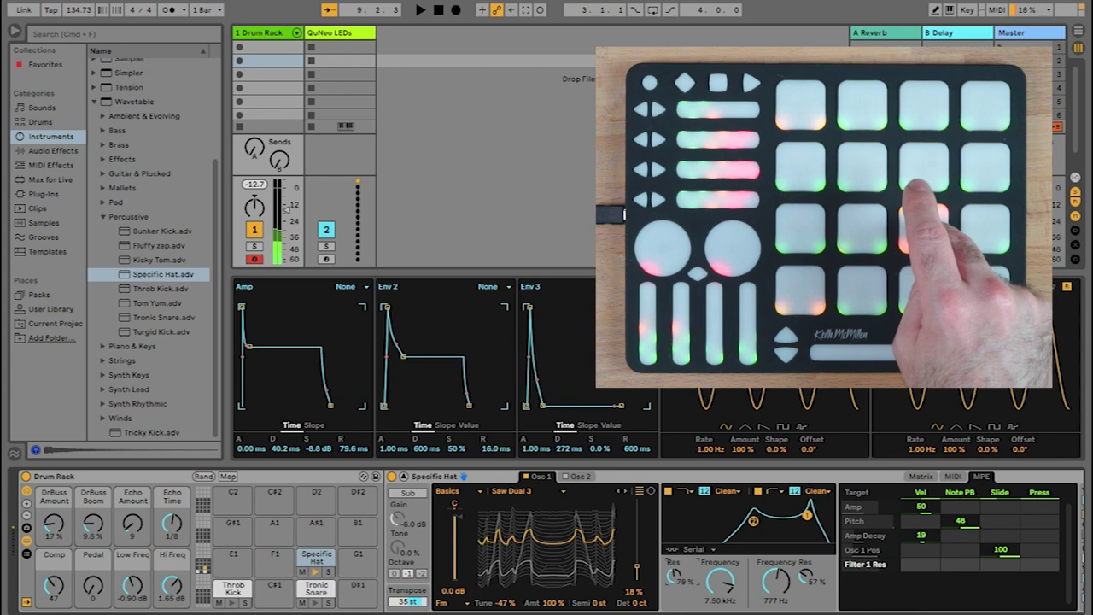
# Set Filter 1 to OSR with 73% resonance and 7.86 dB drive; lower Amp sustain to -20 dB.
pyautogui.moveTo(676, 577); pyautogui.dragTo(674, 577)
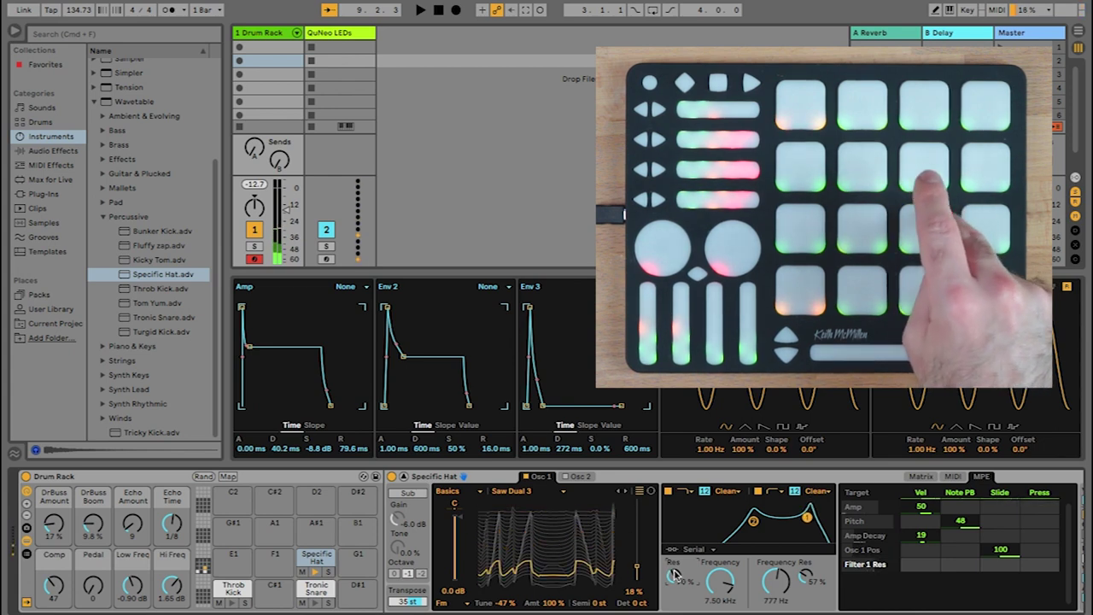
pyautogui.click(728, 492)
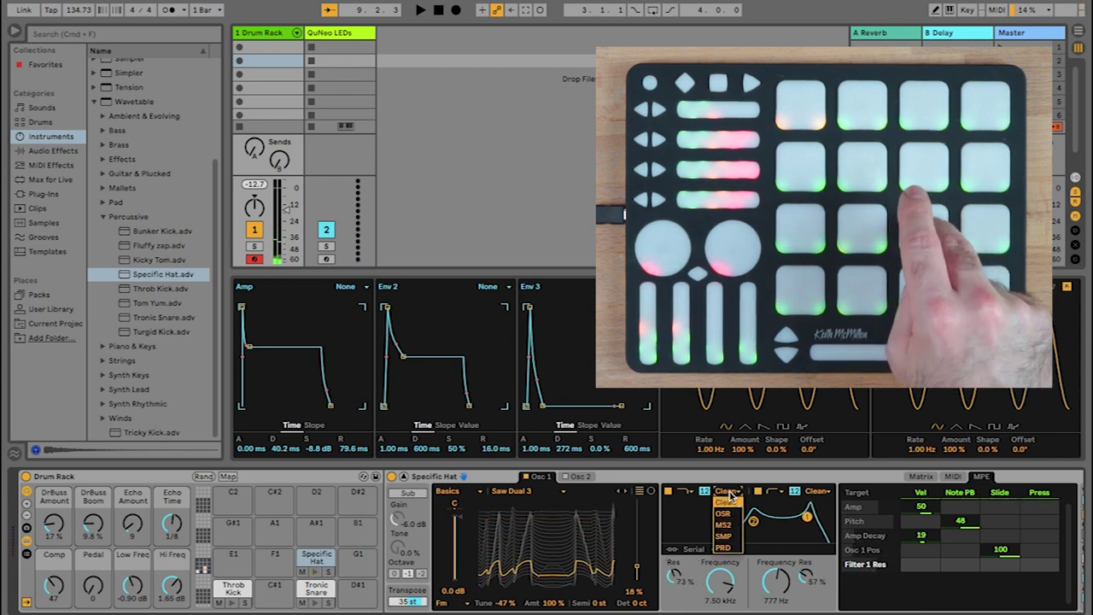
pyautogui.click(729, 515)
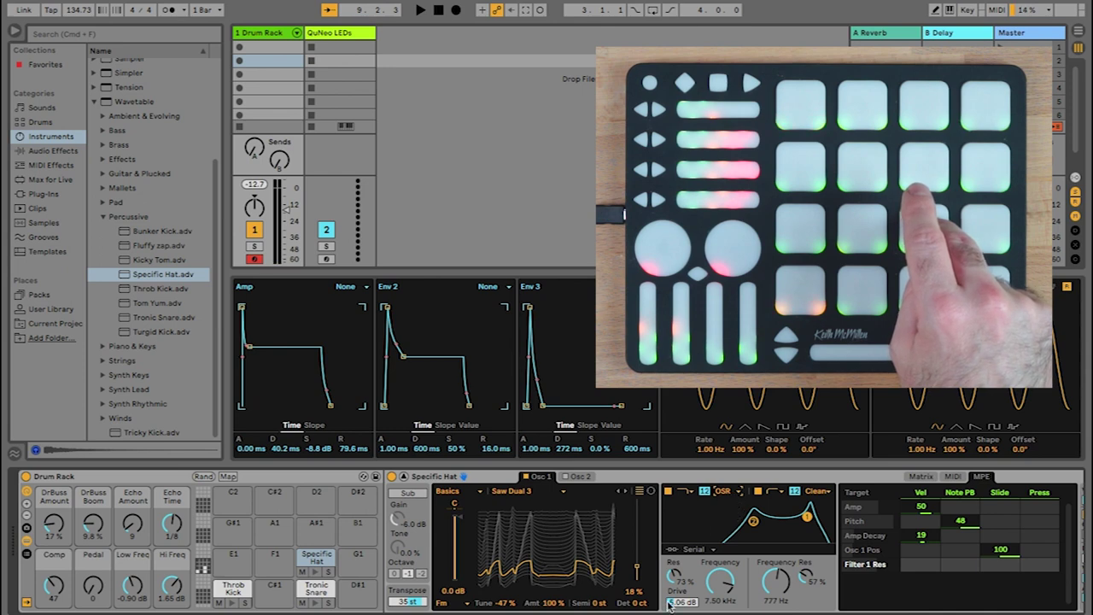
pyautogui.moveTo(681, 601)
pyautogui.mouseDown()
pyautogui.moveTo(682, 589)
pyautogui.moveTo(681, 613)
pyautogui.moveTo(670, 604)
pyautogui.mouseUp()
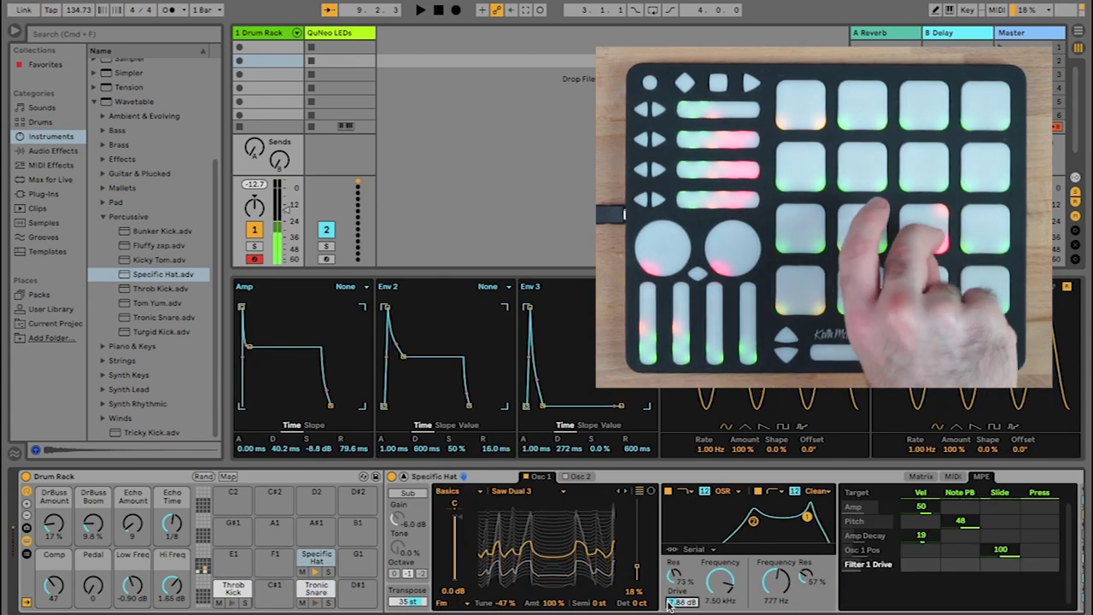
pyautogui.moveTo(305, 452); pyautogui.dragTo(305, 459)
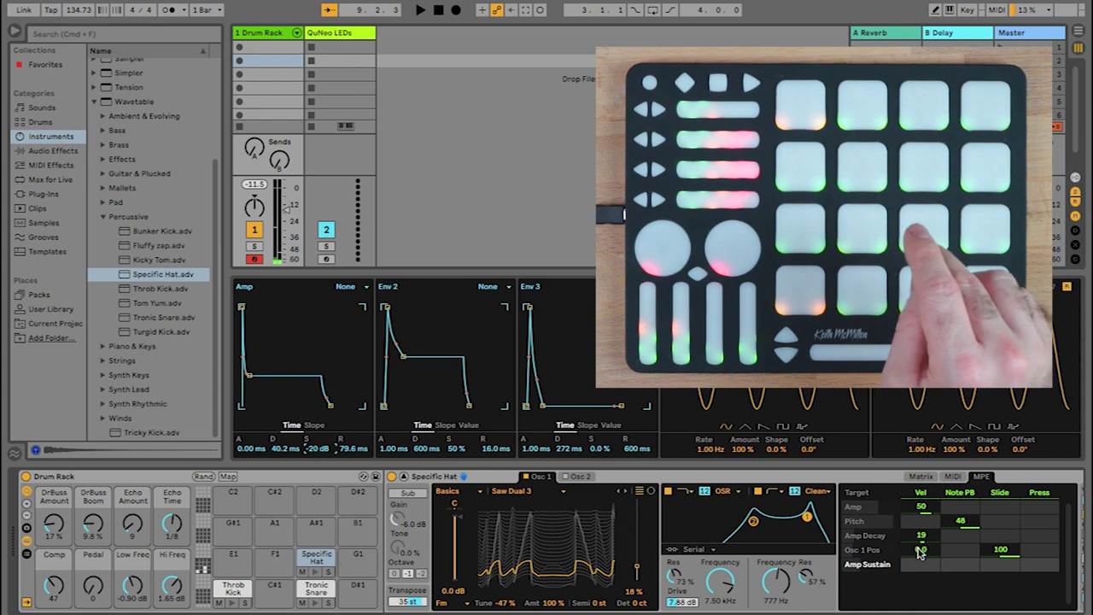
# Set Osc 1 Pos Slide amount to -100 and add Filter 1 Freq as a Slide target.
pyautogui.moveTo(1001, 549); pyautogui.dragTo(1000, 589)
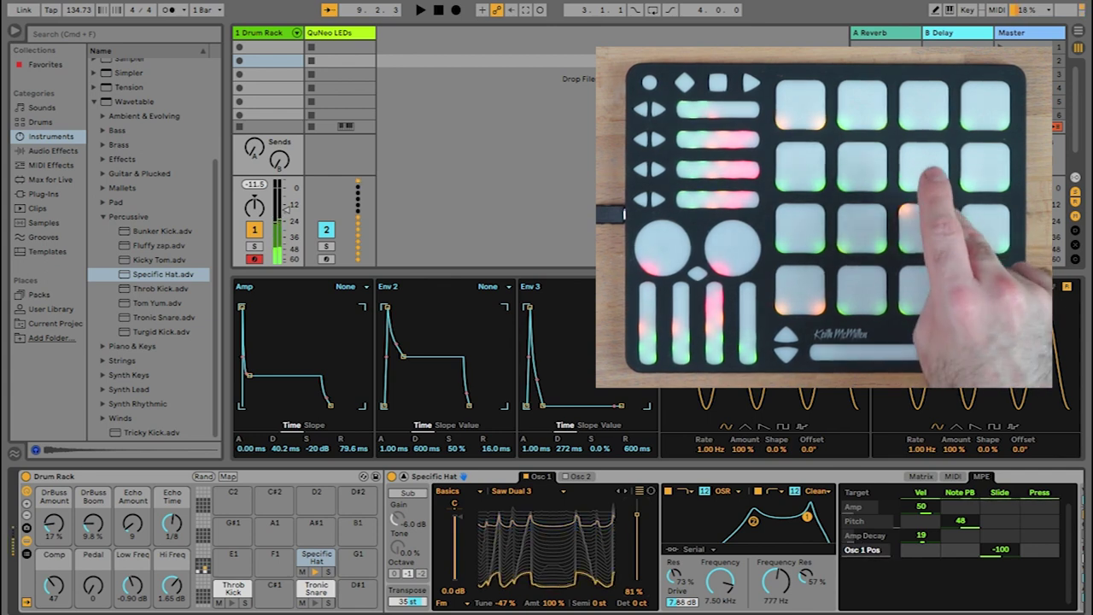
pyautogui.click(720, 581)
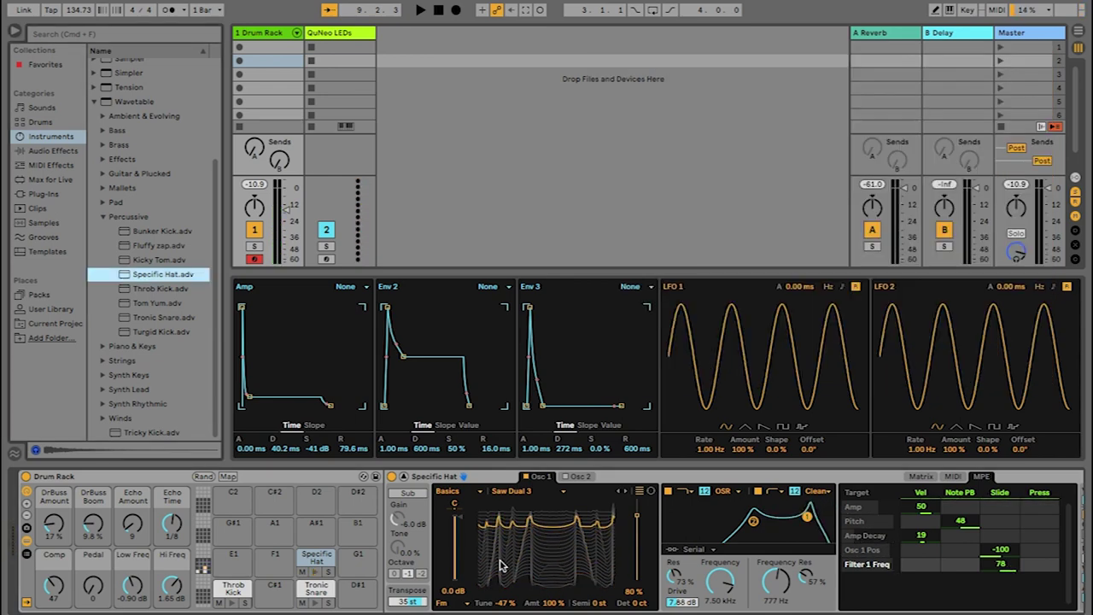
# Copy the Specific Hat to pad A#1, set amp sustain to -12 dB and transpose to 15 st.
pyautogui.click(317, 561)
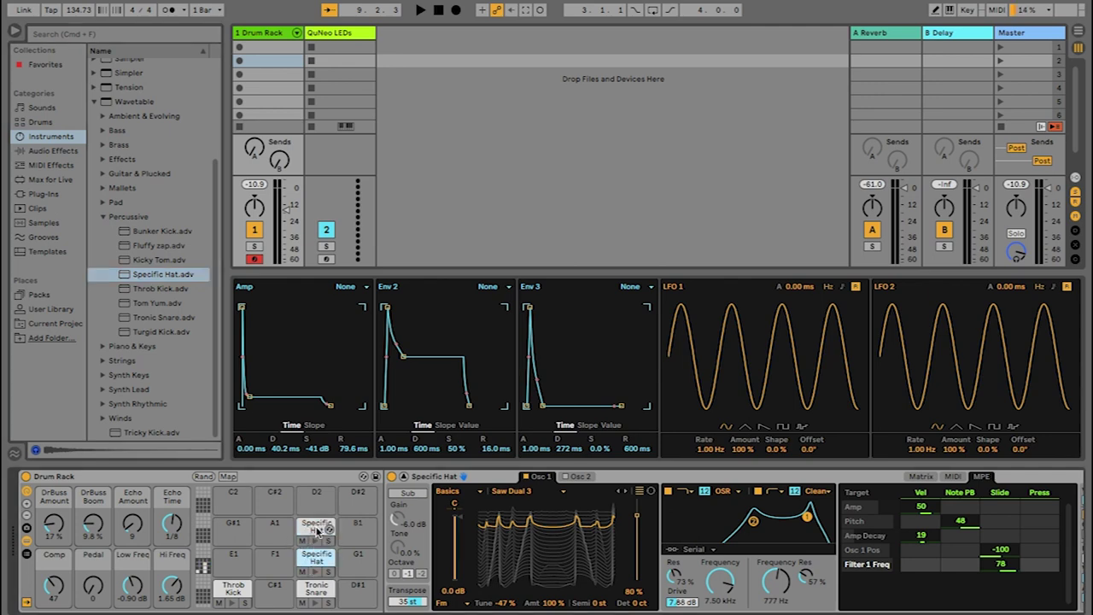
pyautogui.click(316, 530)
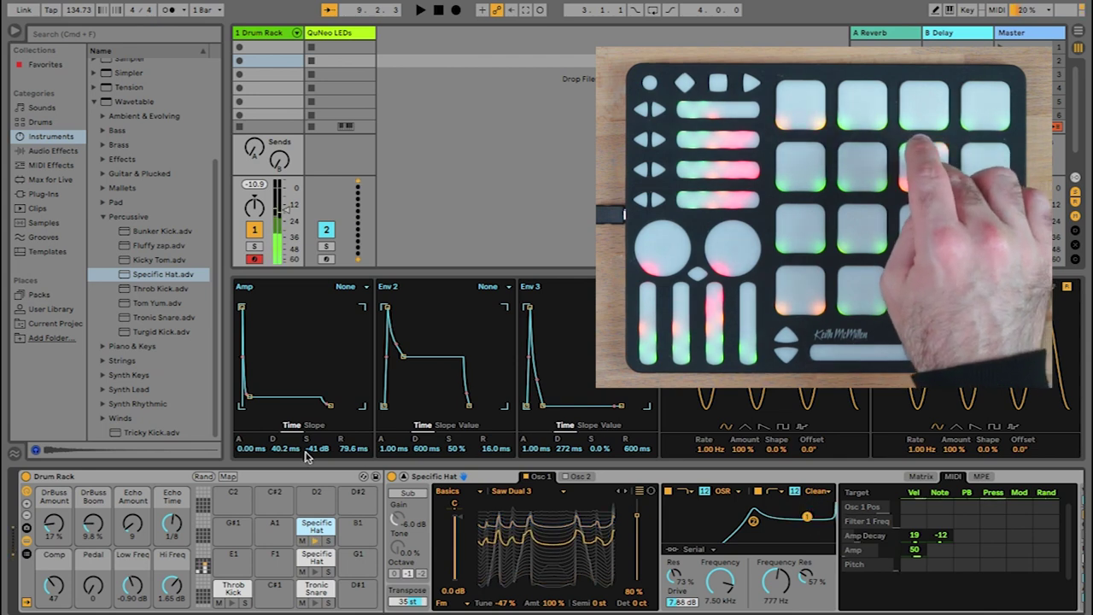
pyautogui.moveTo(312, 452); pyautogui.dragTo(312, 393)
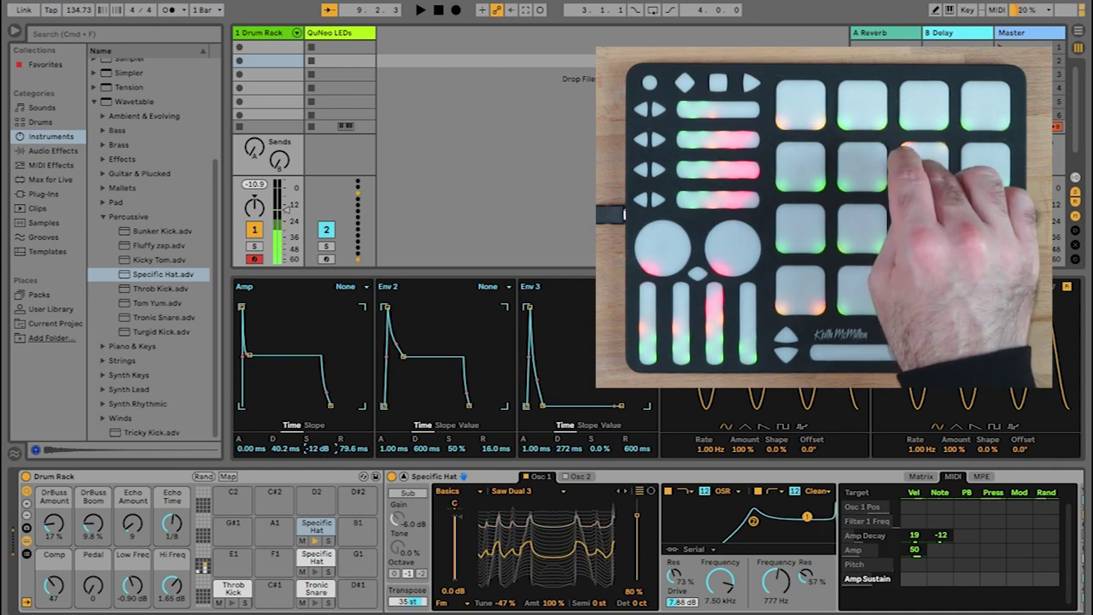
pyautogui.moveTo(409, 603); pyautogui.dragTo(408, 597)
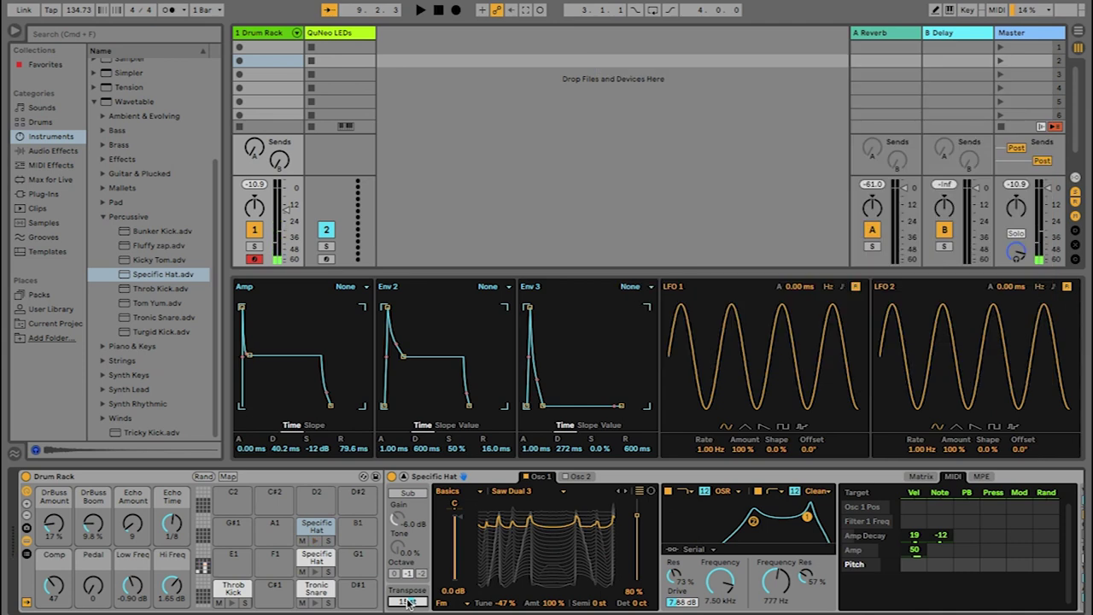
# Load the Tom Yum preset onto a drum pad and map MPE slide to Filter 1 Freq at 84.
pyautogui.click(153, 303)
pyautogui.moveTo(122, 301); pyautogui.dragTo(275, 568)
pyautogui.click(272, 557)
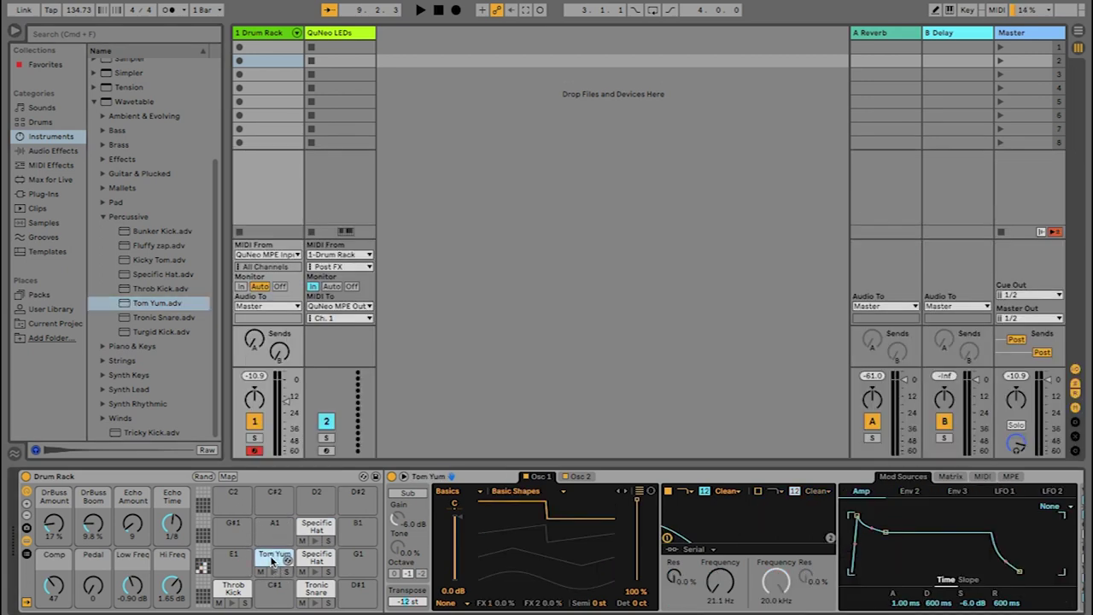
pyautogui.click(1009, 477)
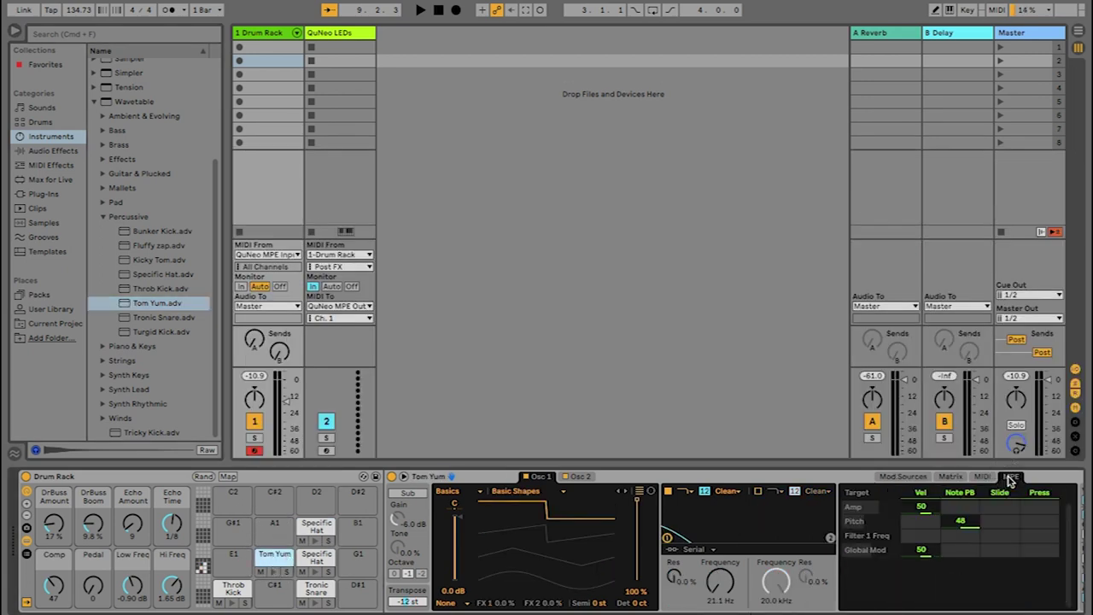
pyautogui.click(722, 582)
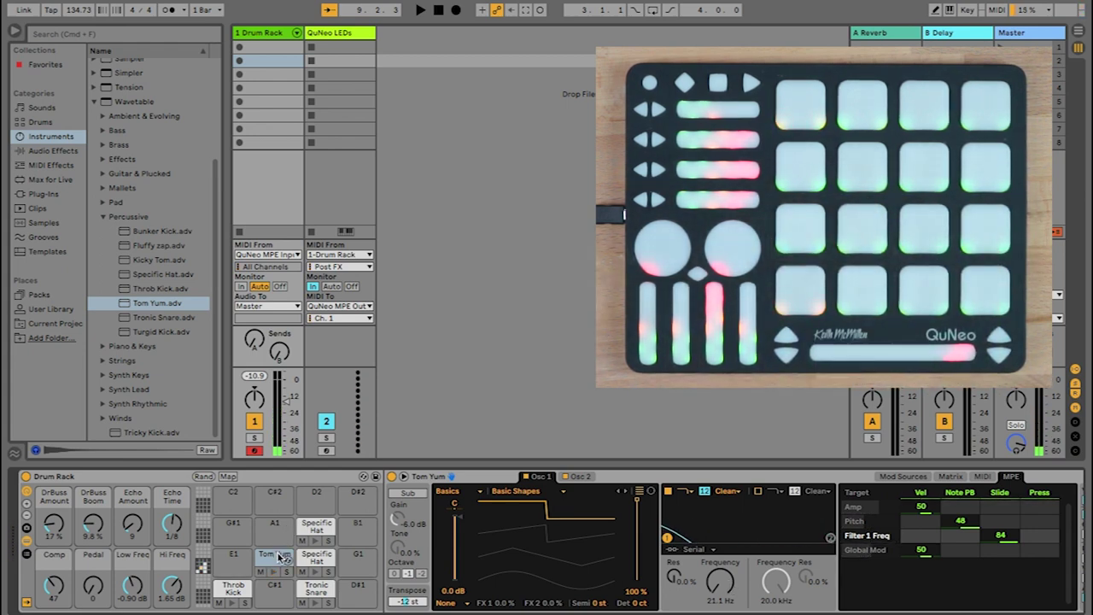
# Duplicate the Tom Yum pad onto pad E1.
pyautogui.moveTo(282, 556); pyautogui.dragTo(232, 556)
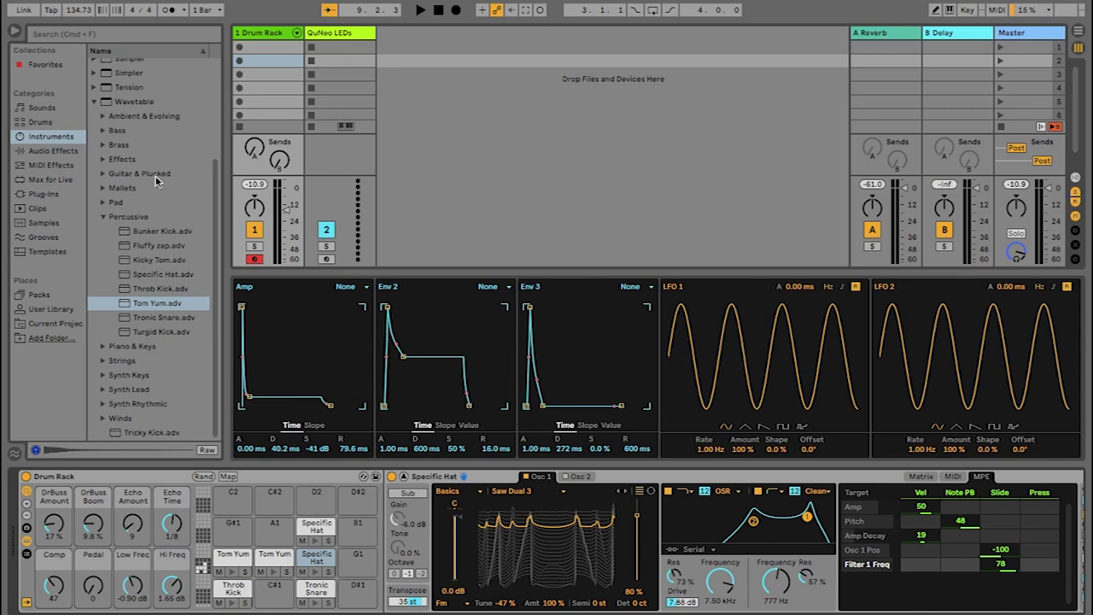
# Load Kick Drum FuzzJump.adv from Wavetable Effects presets onto pad A1.
pyautogui.click(102, 159)
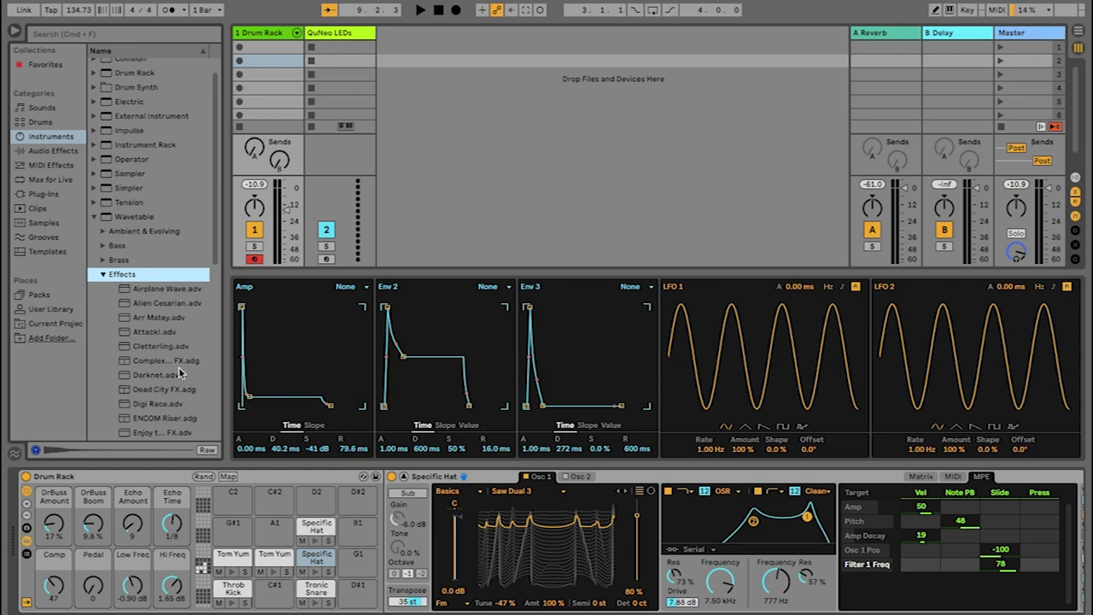
pyautogui.scroll(-3, 179, 374)
pyautogui.click(150, 342)
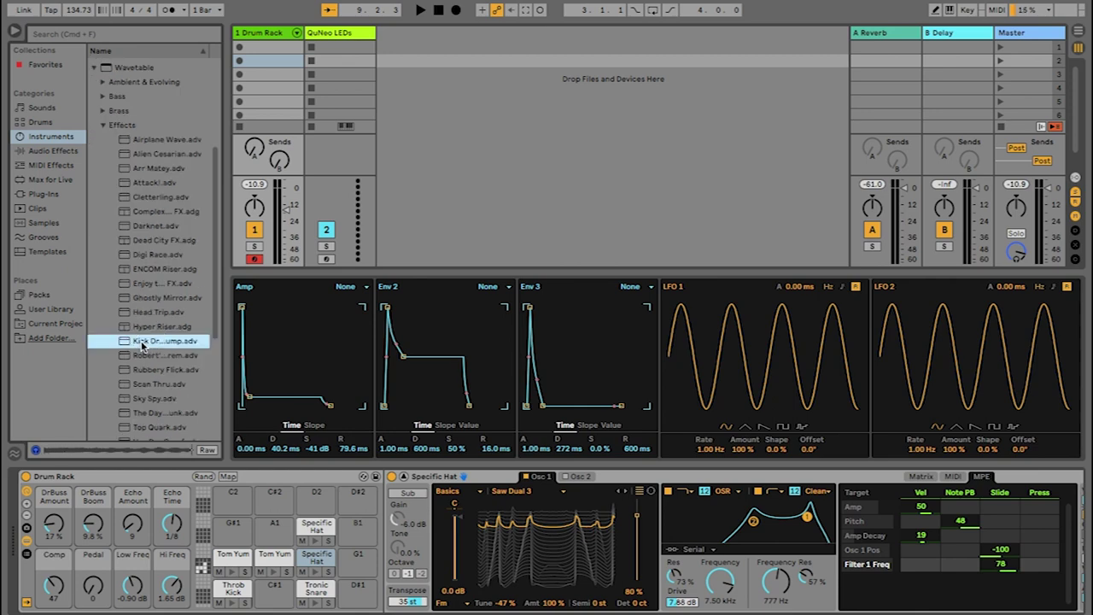
pyautogui.moveTo(124, 343); pyautogui.dragTo(276, 535)
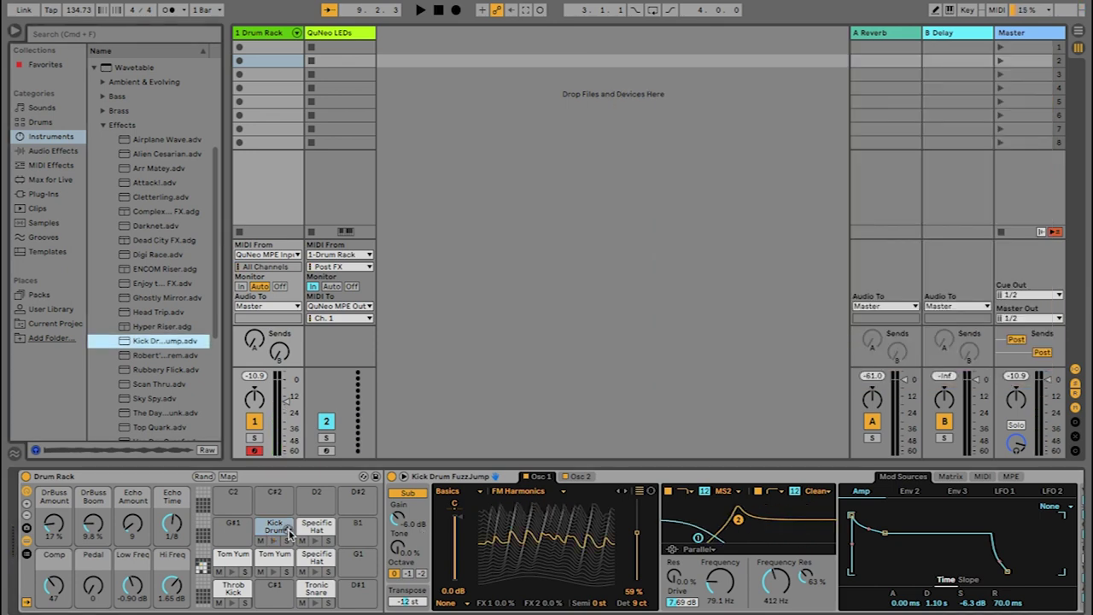
# Add LFO 1 Amount as the kick's MPE slide target at 100.
pyautogui.hscroll(3, 777, 507)
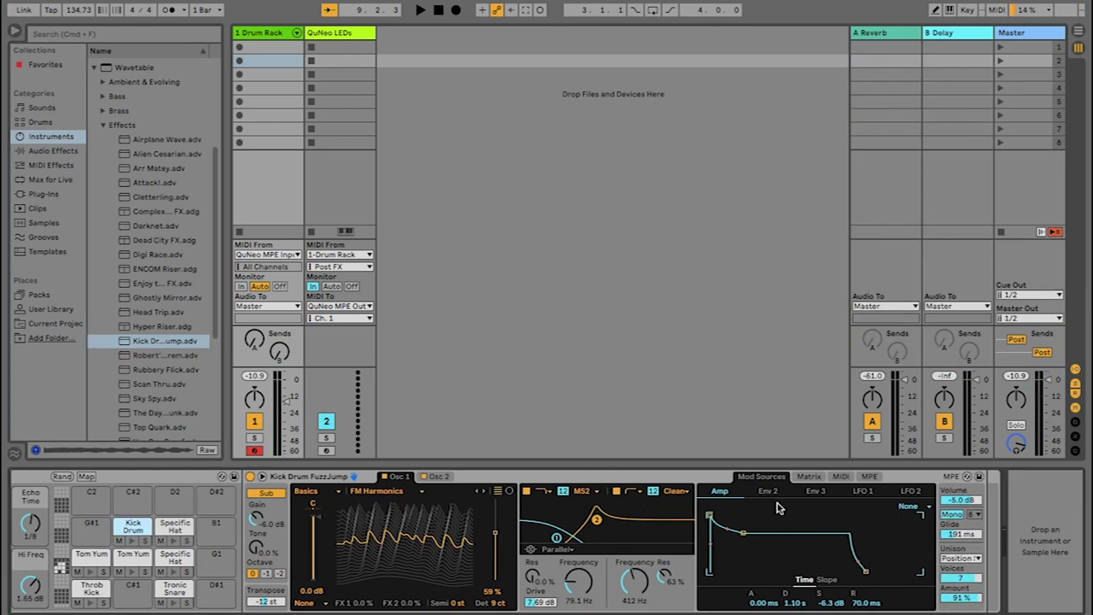
pyautogui.click(869, 476)
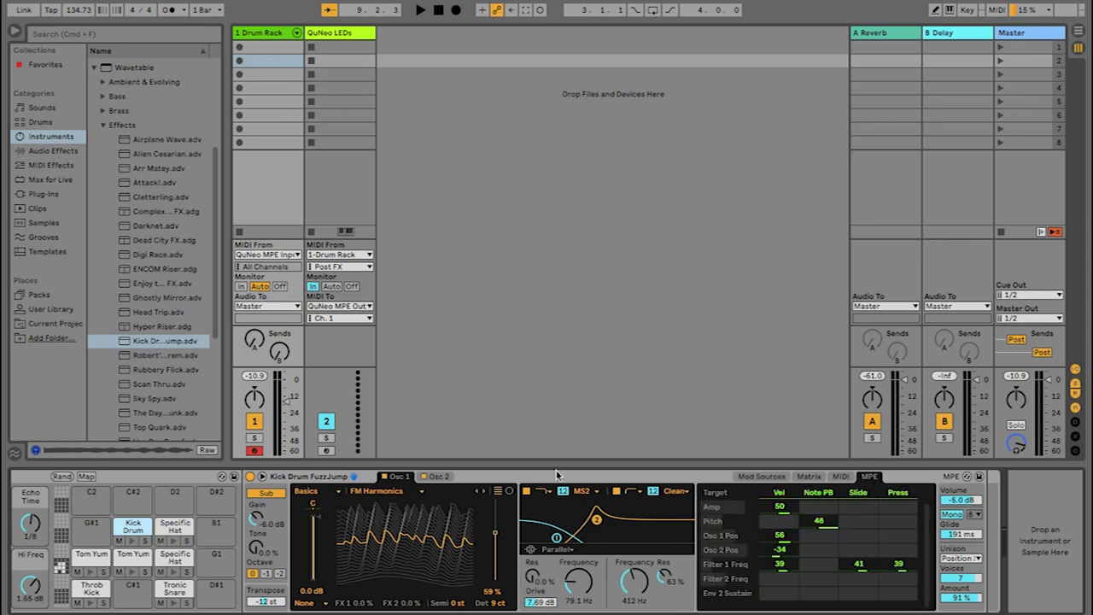
pyautogui.click(262, 478)
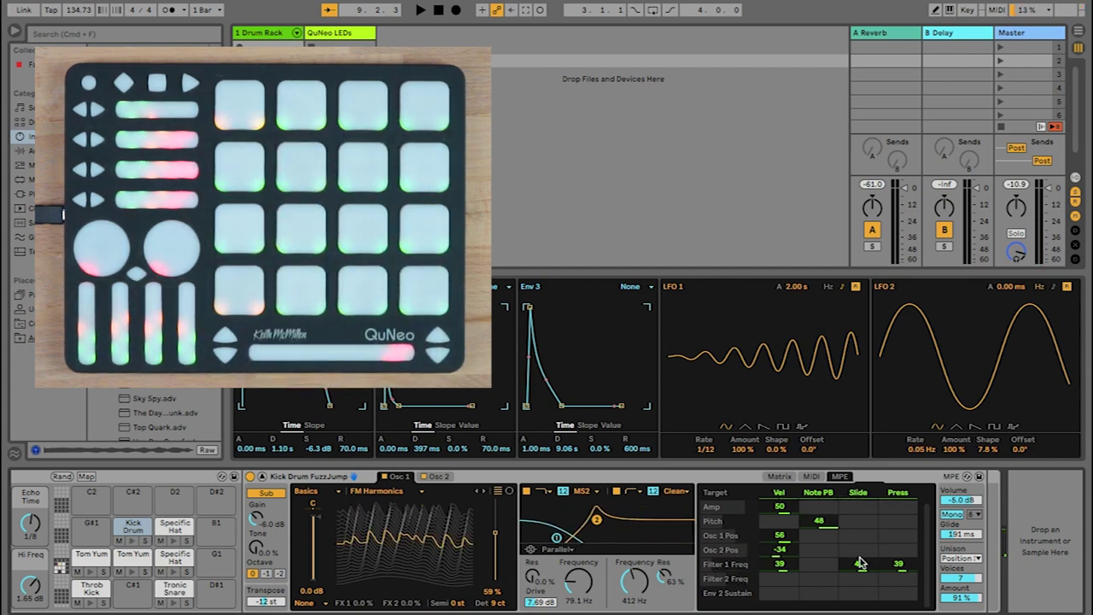
pyautogui.click(741, 449)
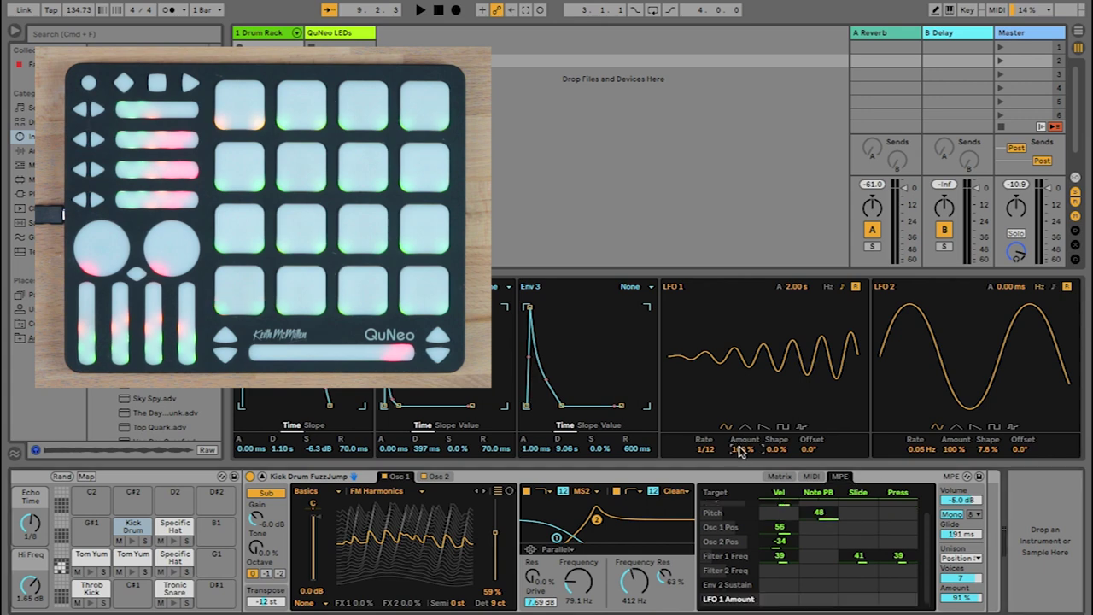
pyautogui.moveTo(859, 599); pyautogui.dragTo(859, 563)
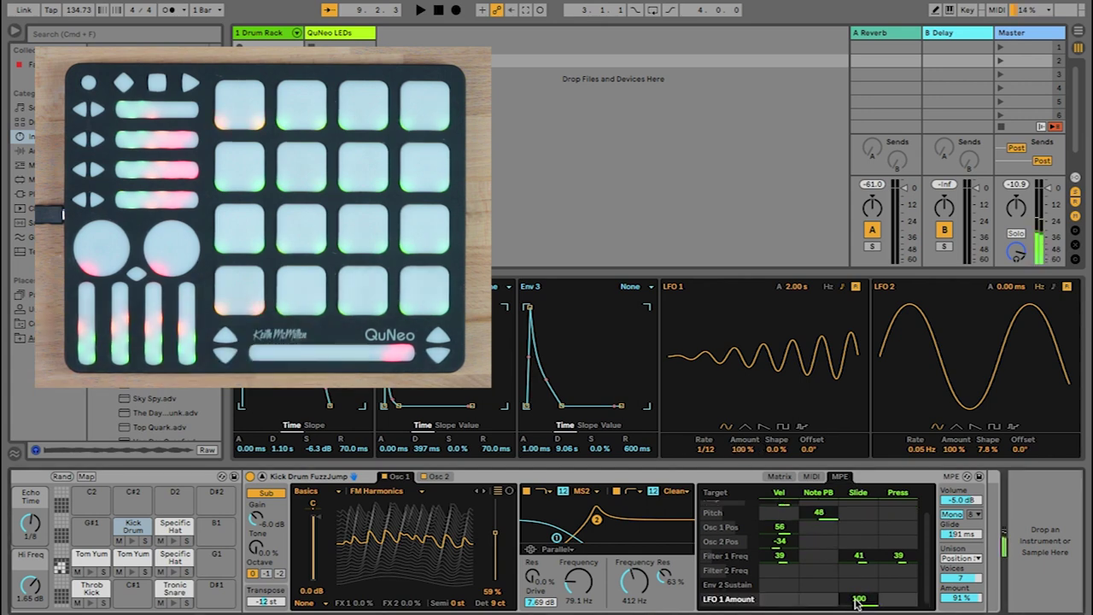
# Make LFO 1 modulate Amp at 100 in the modulation matrix.
pyautogui.click(779, 476)
pyautogui.click(838, 505)
pyautogui.moveTo(861, 507); pyautogui.dragTo(860, 474)
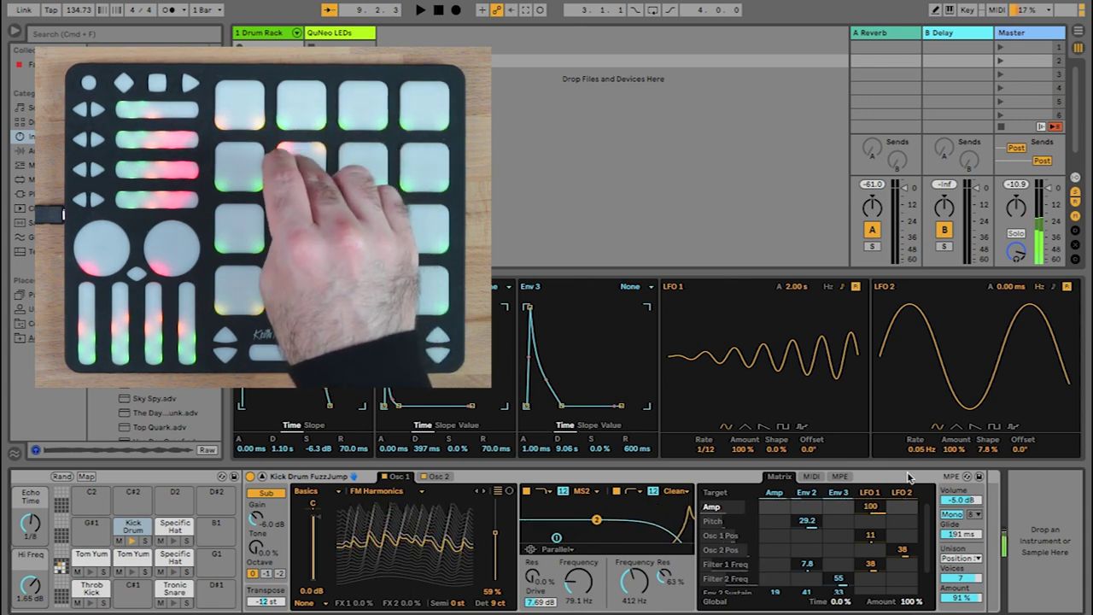
# Set the kick's LFO 1 rate to a synced 1/64, then return to the MPE targets.
pyautogui.click(705, 450)
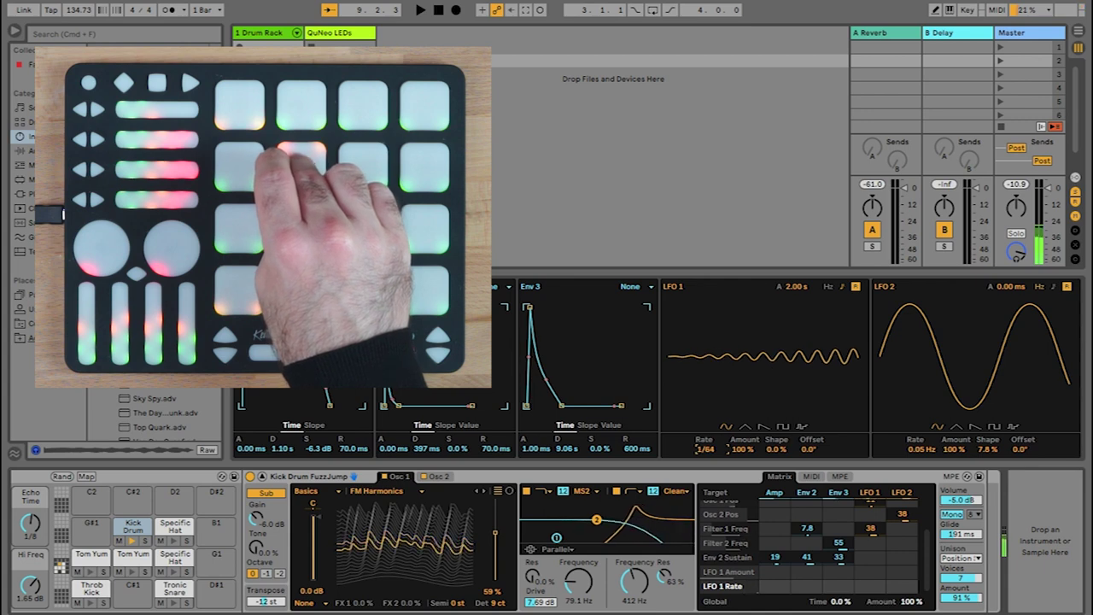
pyautogui.press('Down')
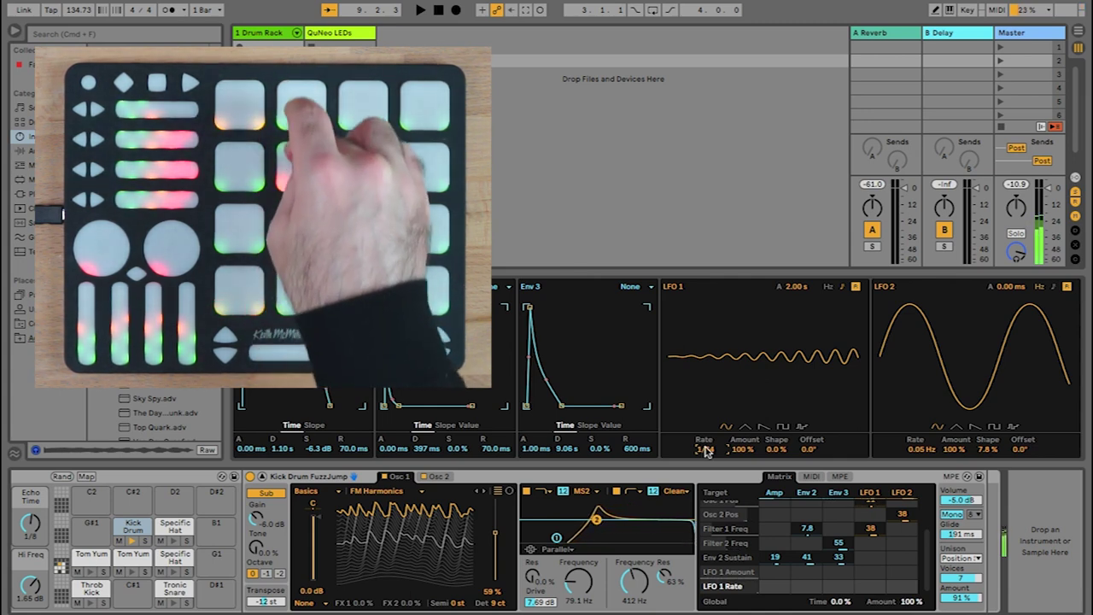
pyautogui.click(839, 475)
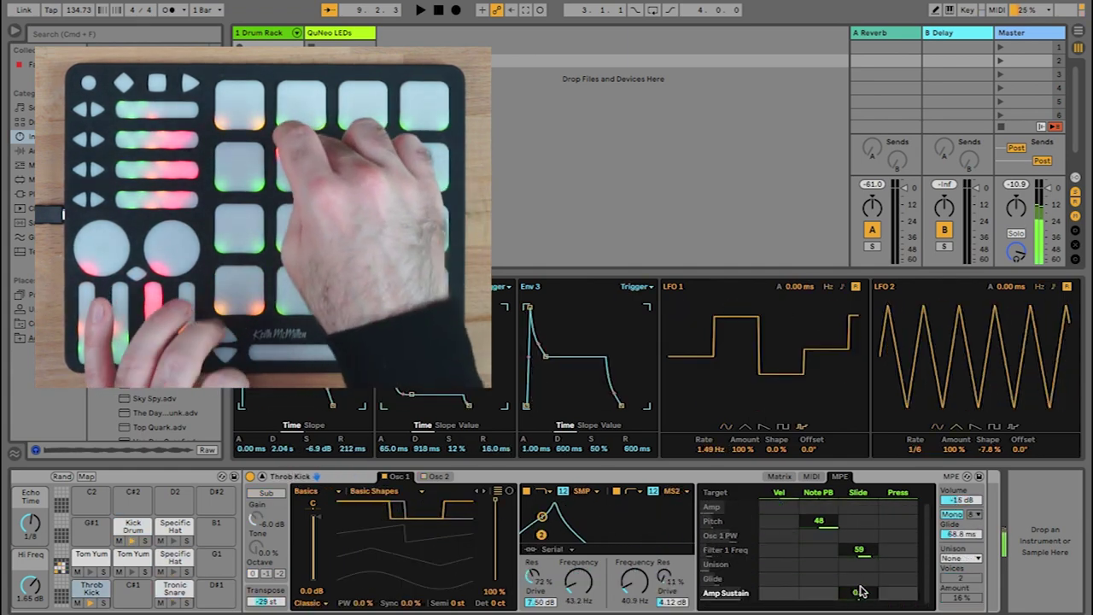
# Select the kick's Filter 1 Freq slide mapping to raise it from 41 to 100.
pyautogui.click(861, 541)
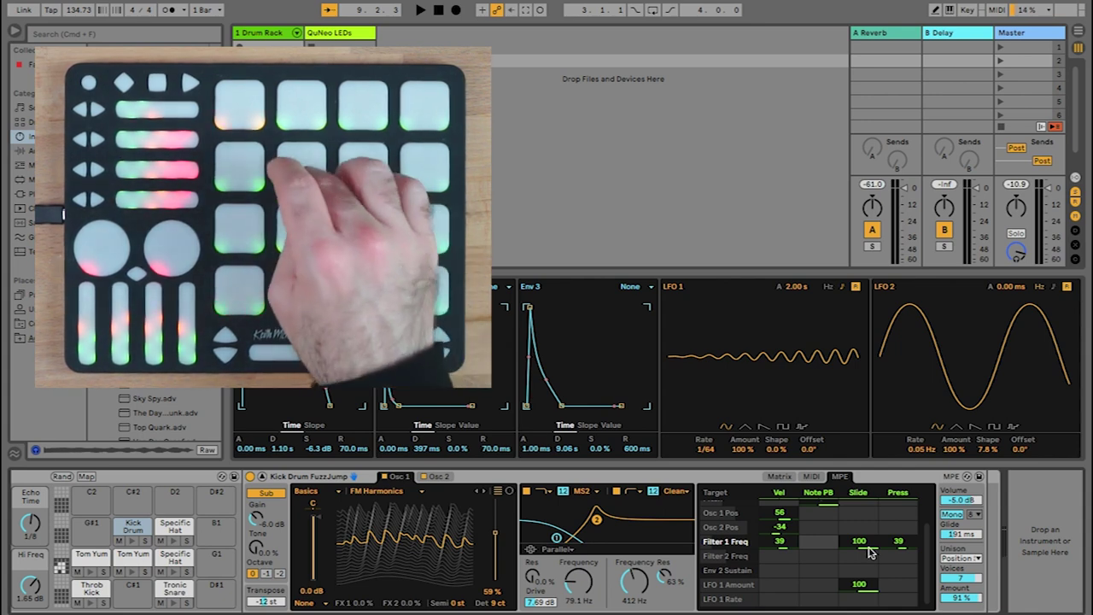